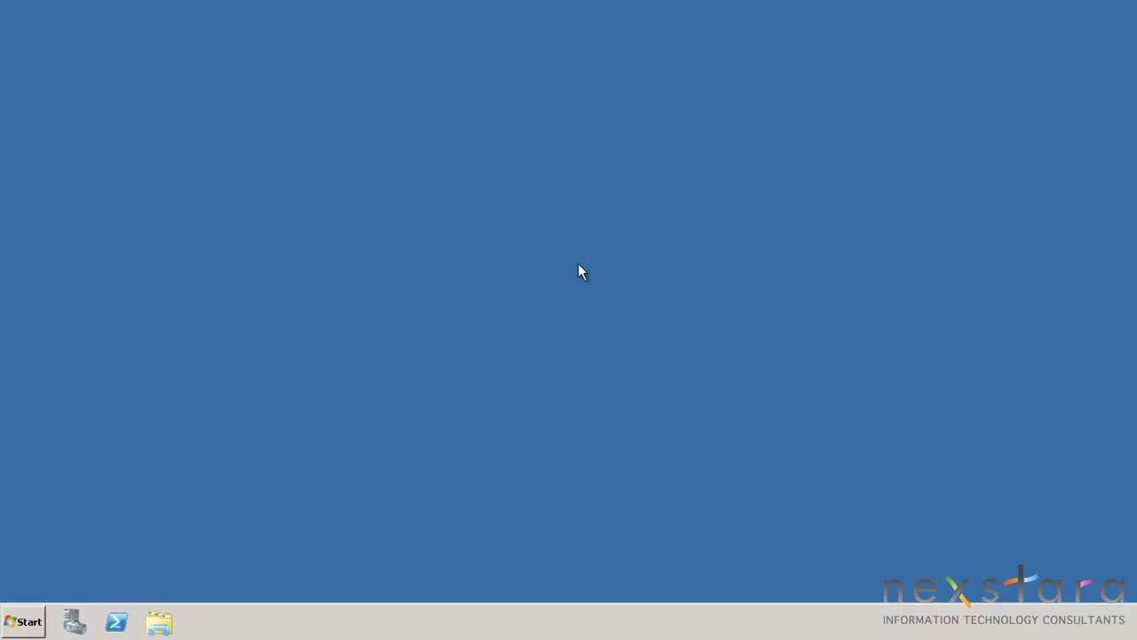
- Launch the Browser program from CD Drive (E:) via Computer, then close the drive window
left_click(27, 620)
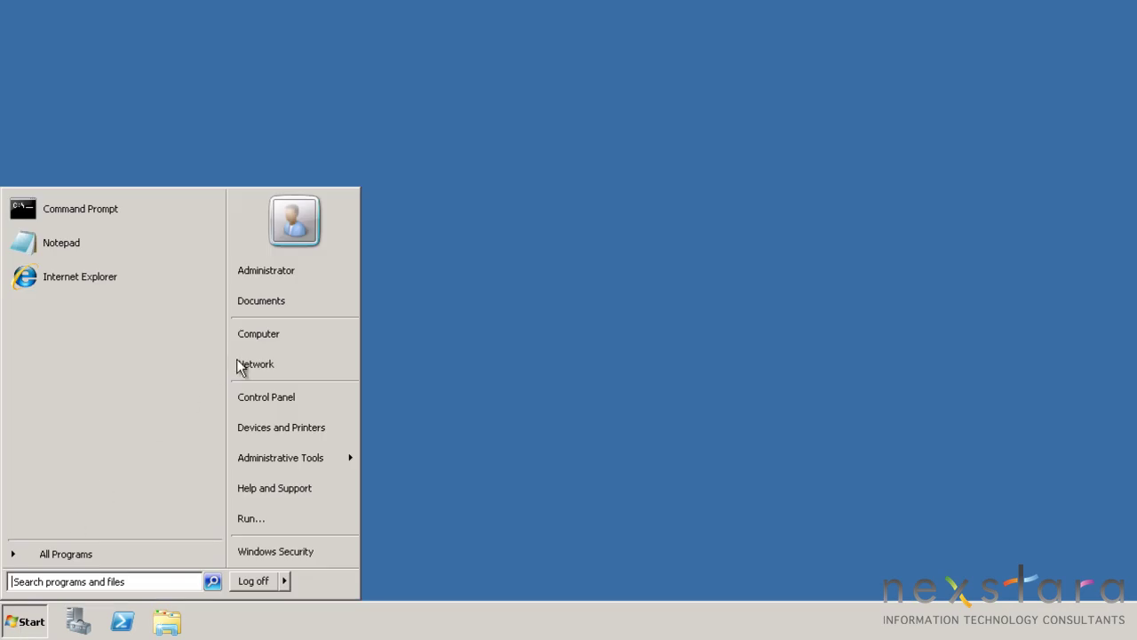
left_click(270, 338)
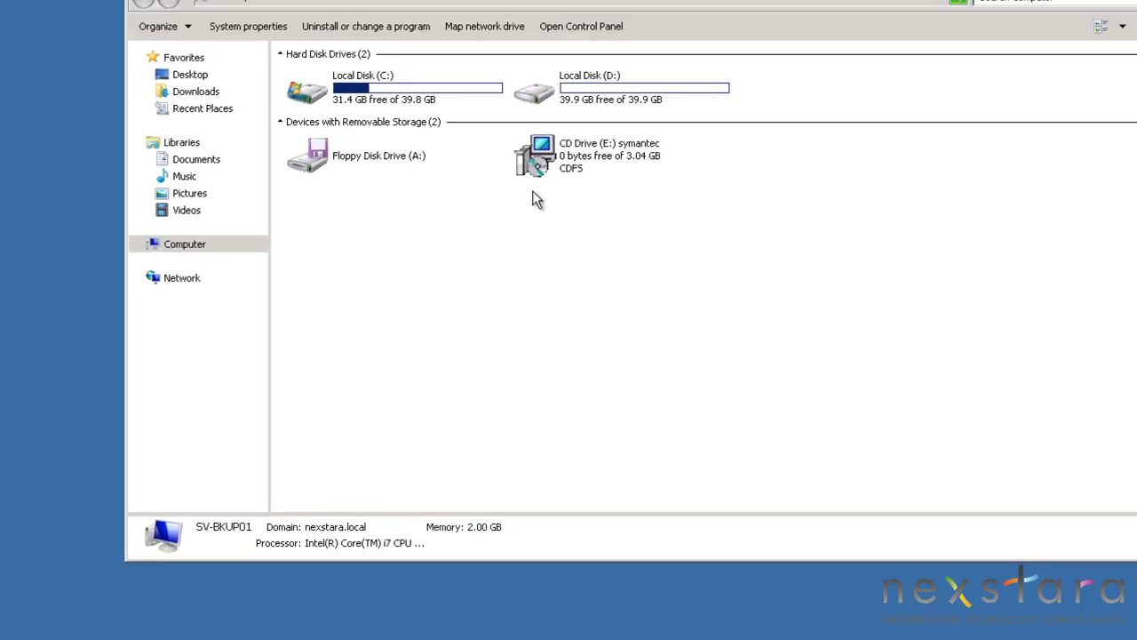
left_click(750, 47)
double_click(453, 215)
double_click(246, 248)
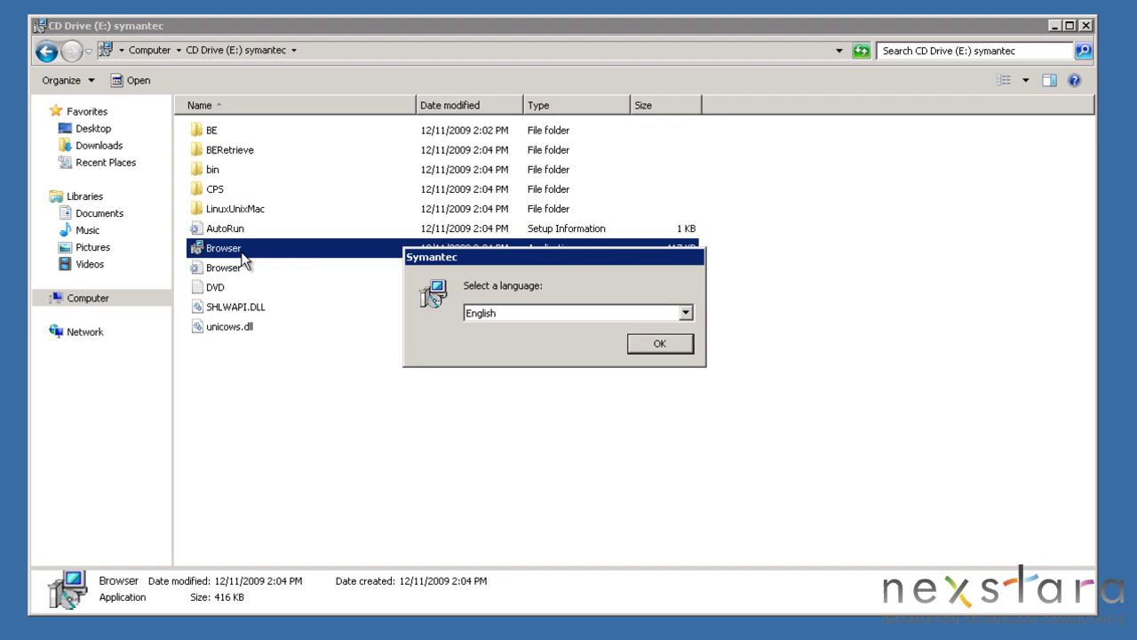
left_click(1083, 27)
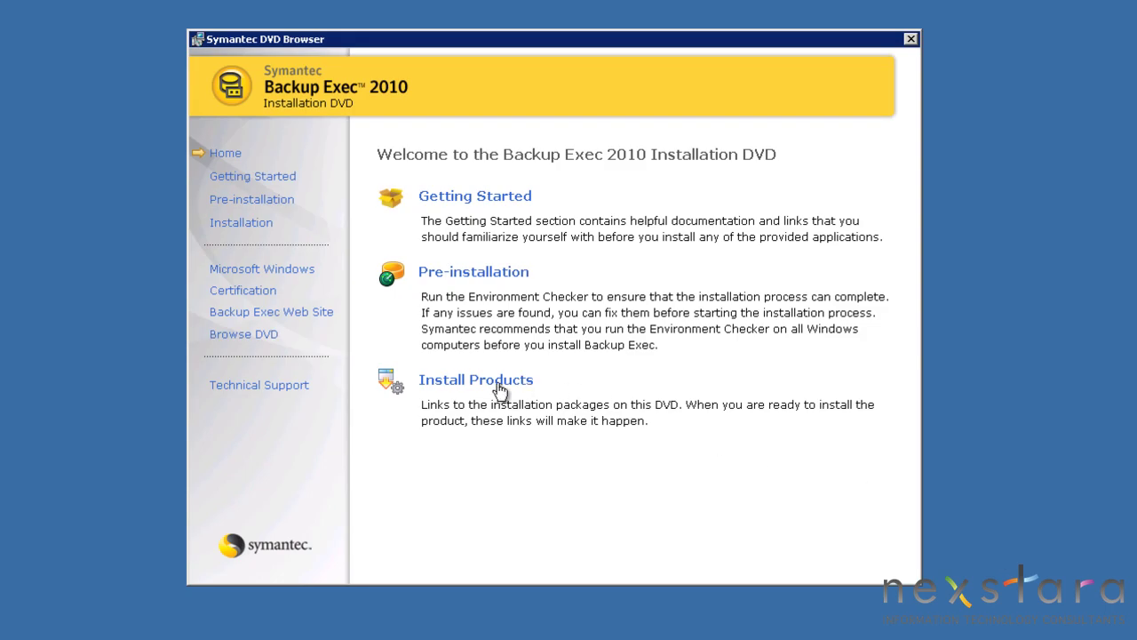
- Start the Backup Exec installer from Install Products and get past the welcome page
left_click(494, 382)
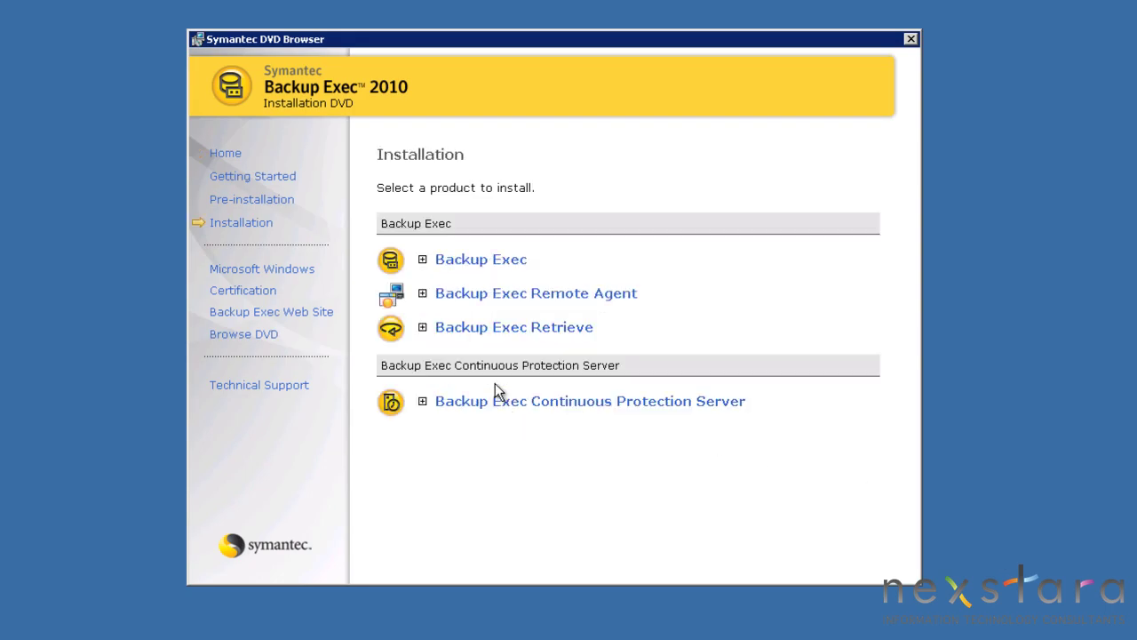
left_click(484, 266)
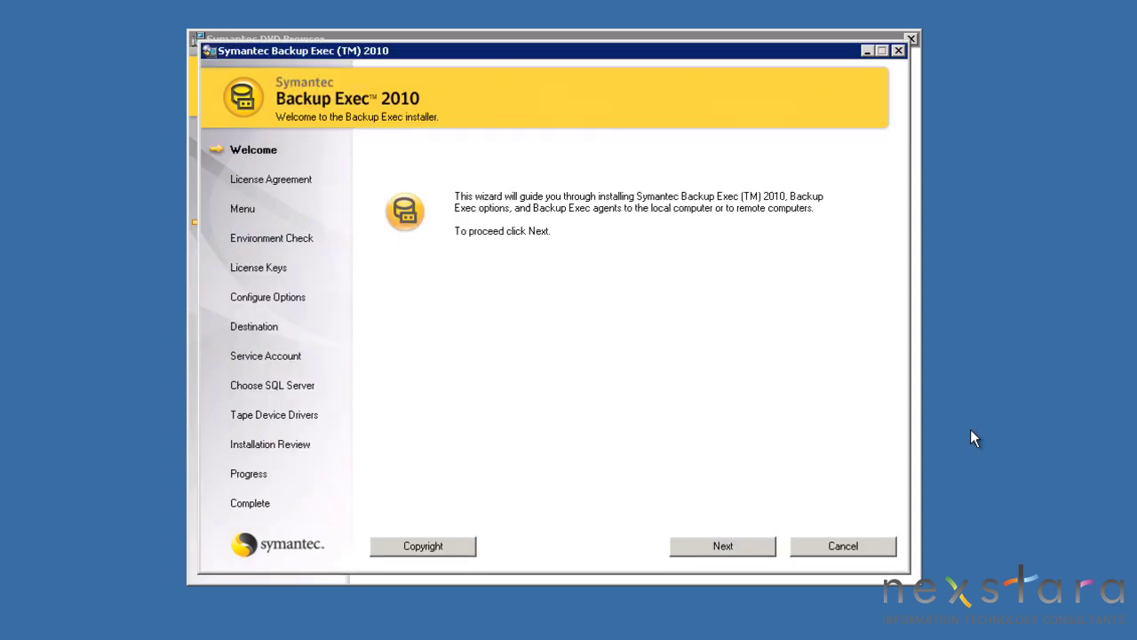
left_click(746, 545)
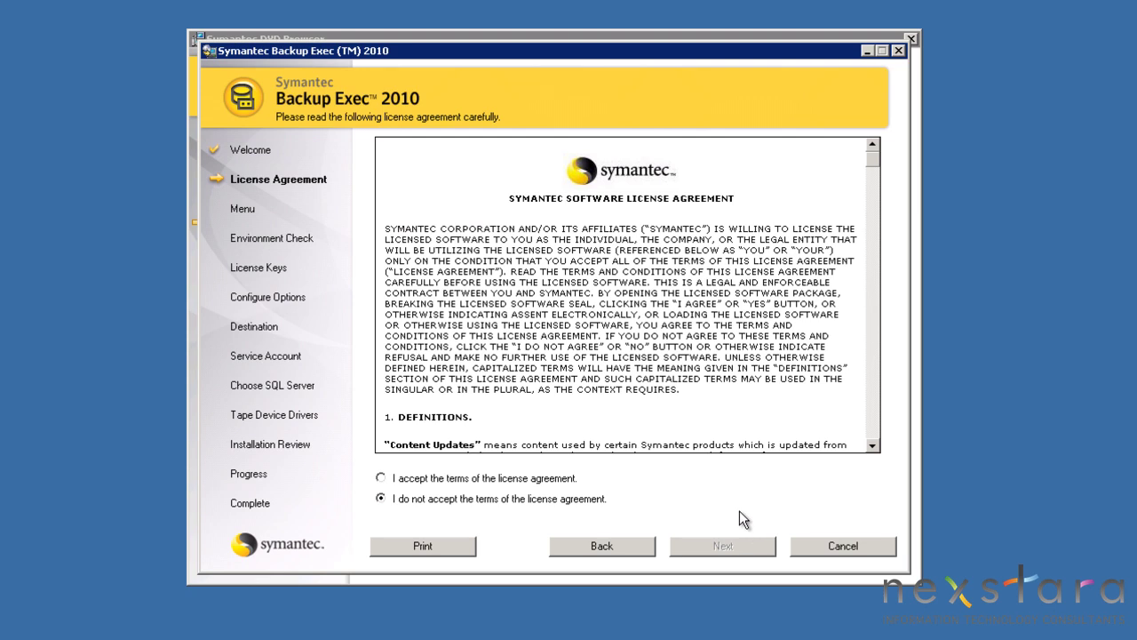
- Accept the license, keep Local Install, and continue past the environment check results
left_click(558, 481)
left_click(740, 544)
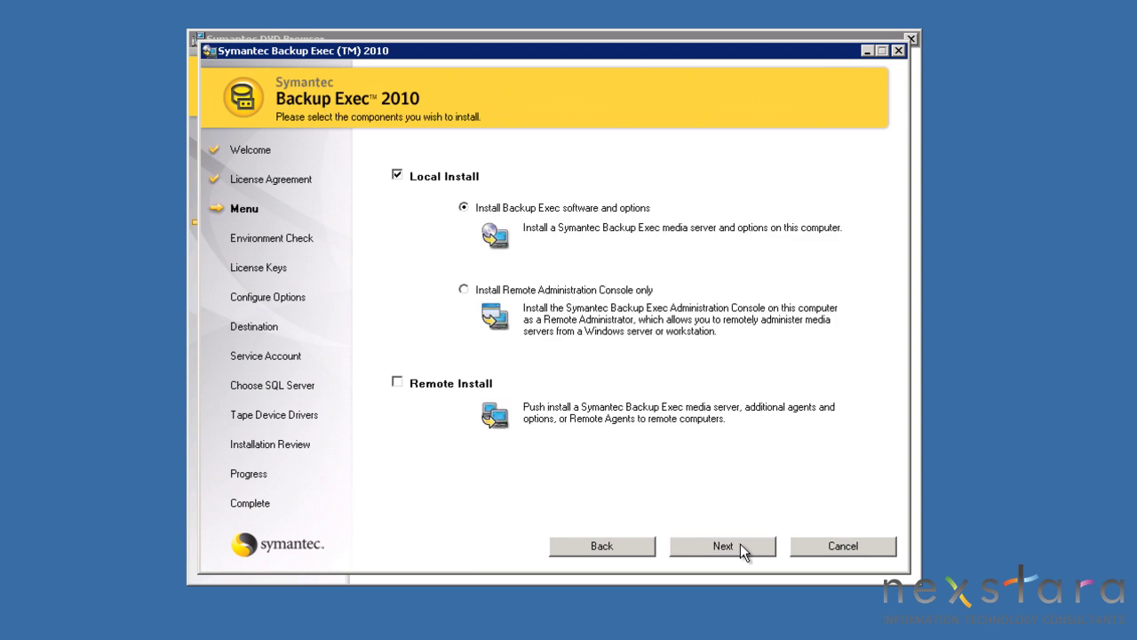
left_click(740, 544)
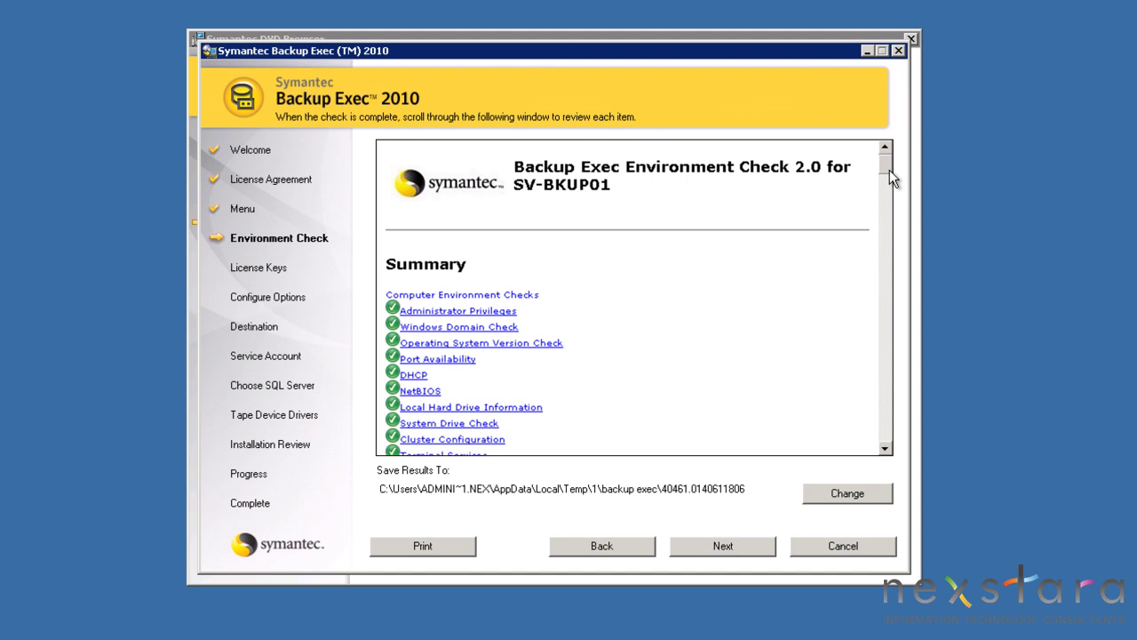
left_click_drag(886, 169, 880, 381)
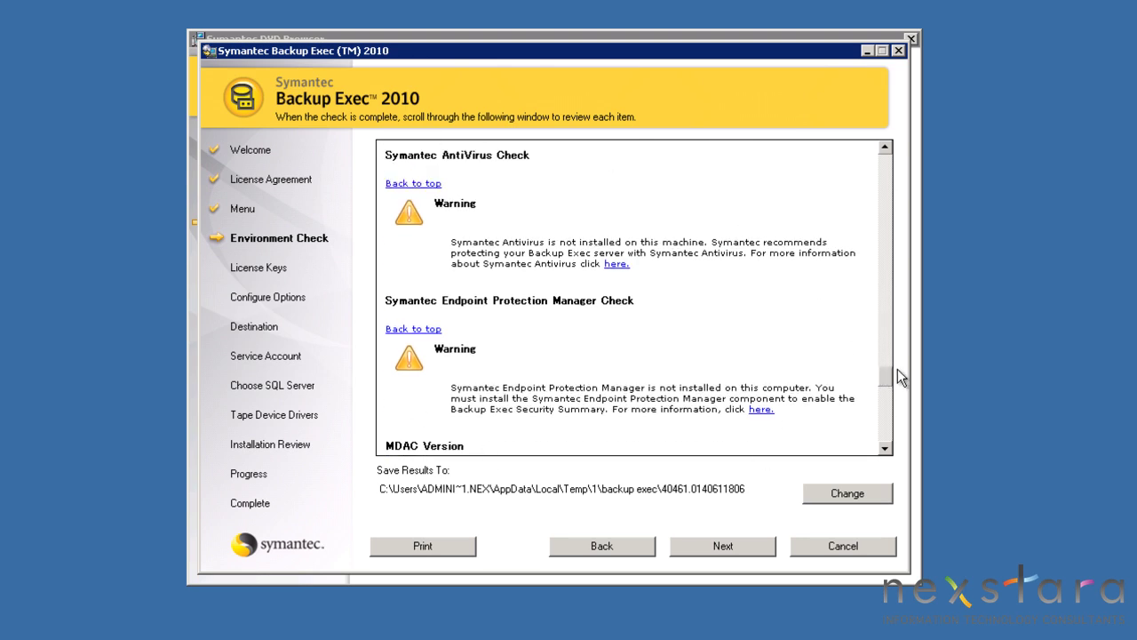
left_click_drag(890, 375, 907, 486)
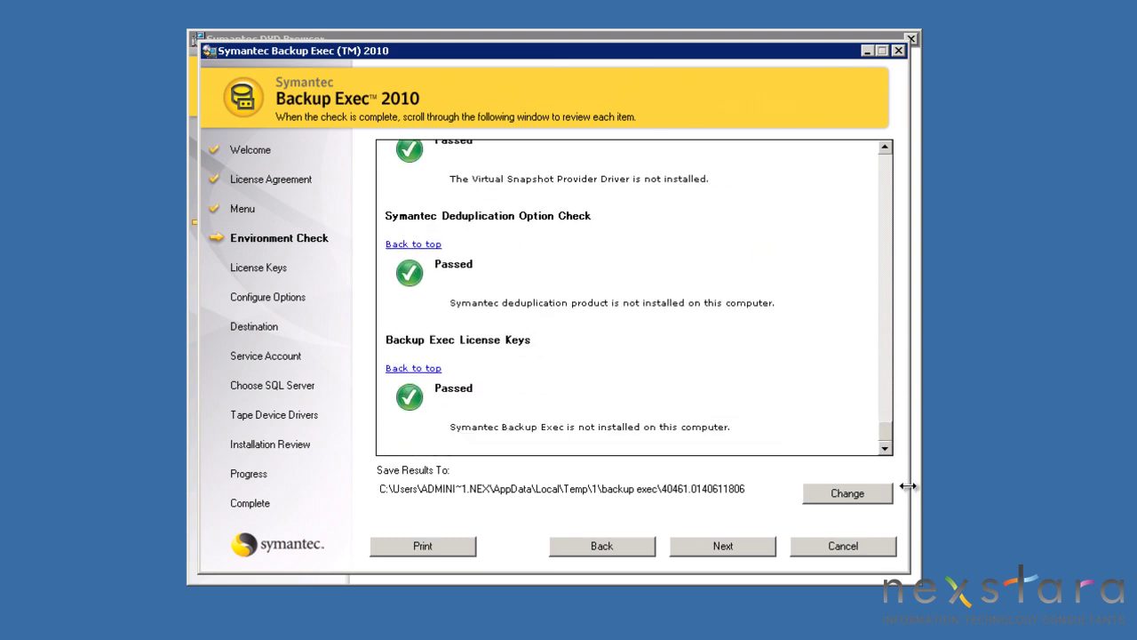
left_click(740, 546)
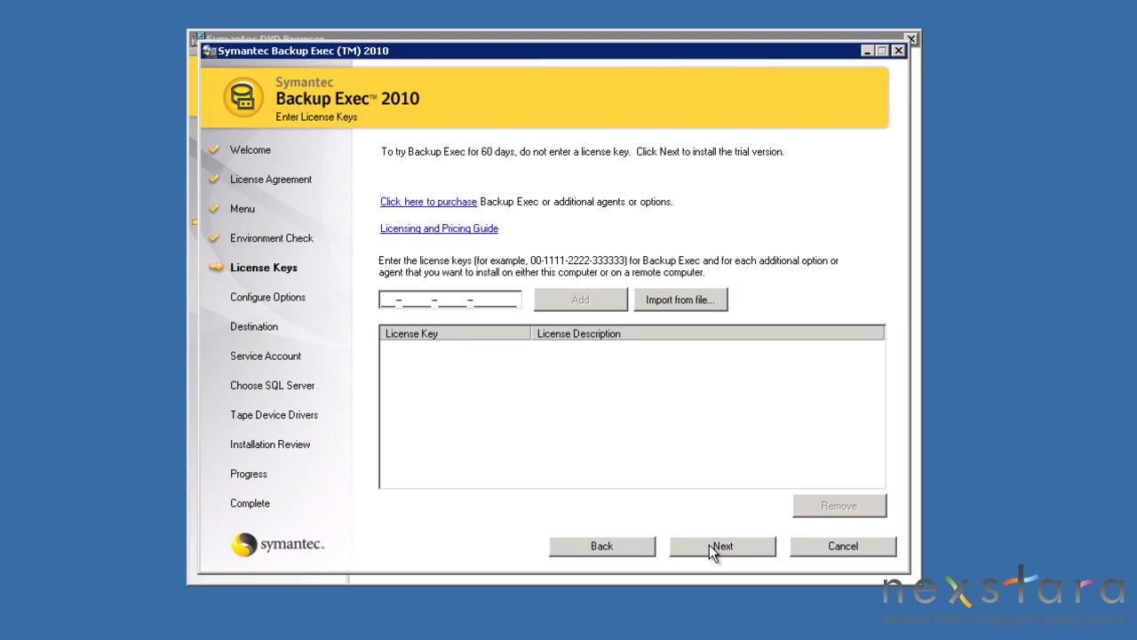
- Proceed as a trial without license keys and include the Advanced Open File Option
left_click(709, 544)
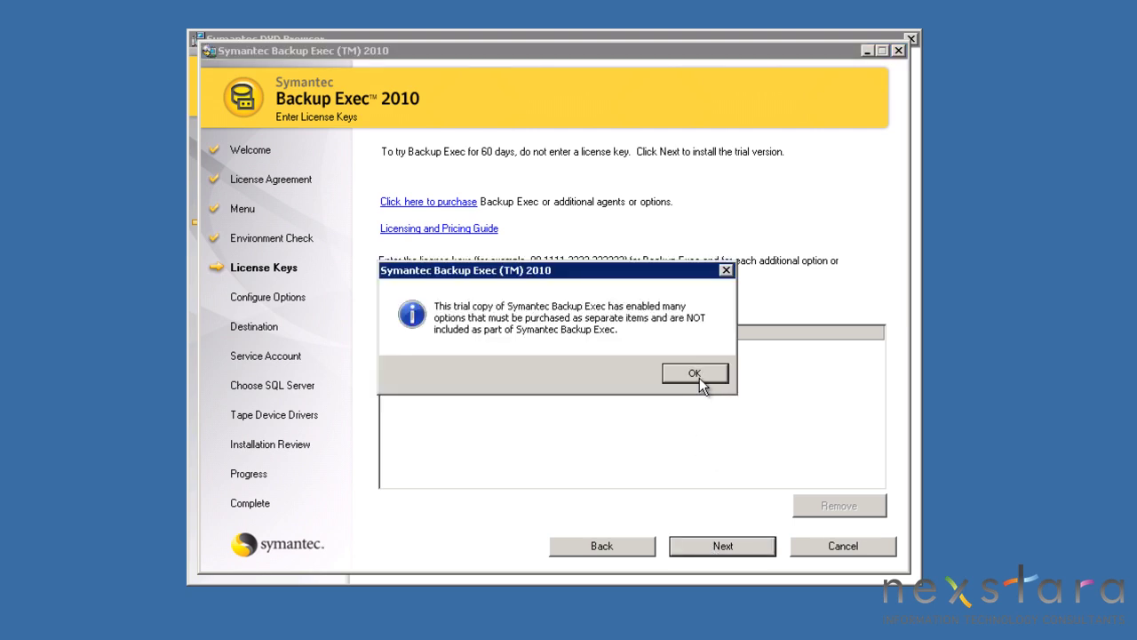
left_click(699, 375)
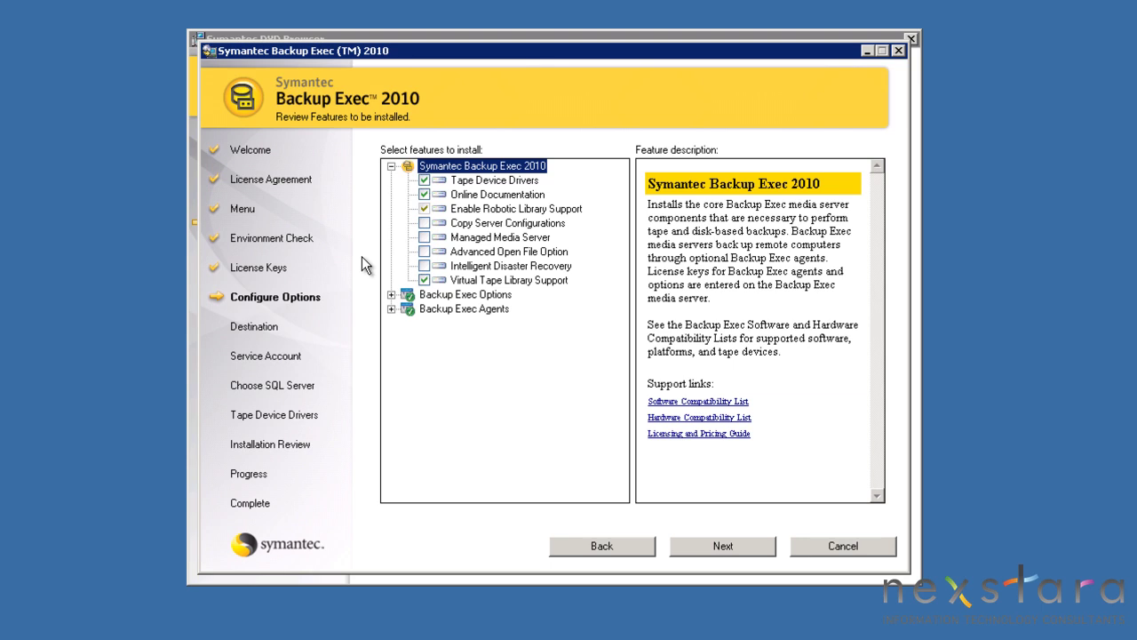
left_click(424, 253)
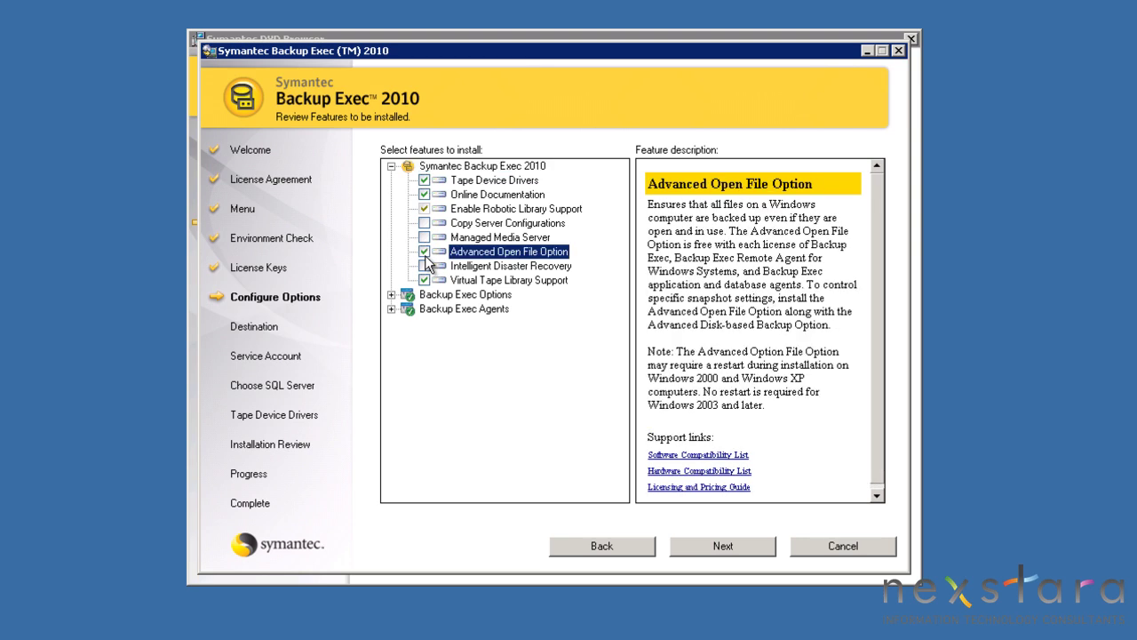
left_click(392, 295)
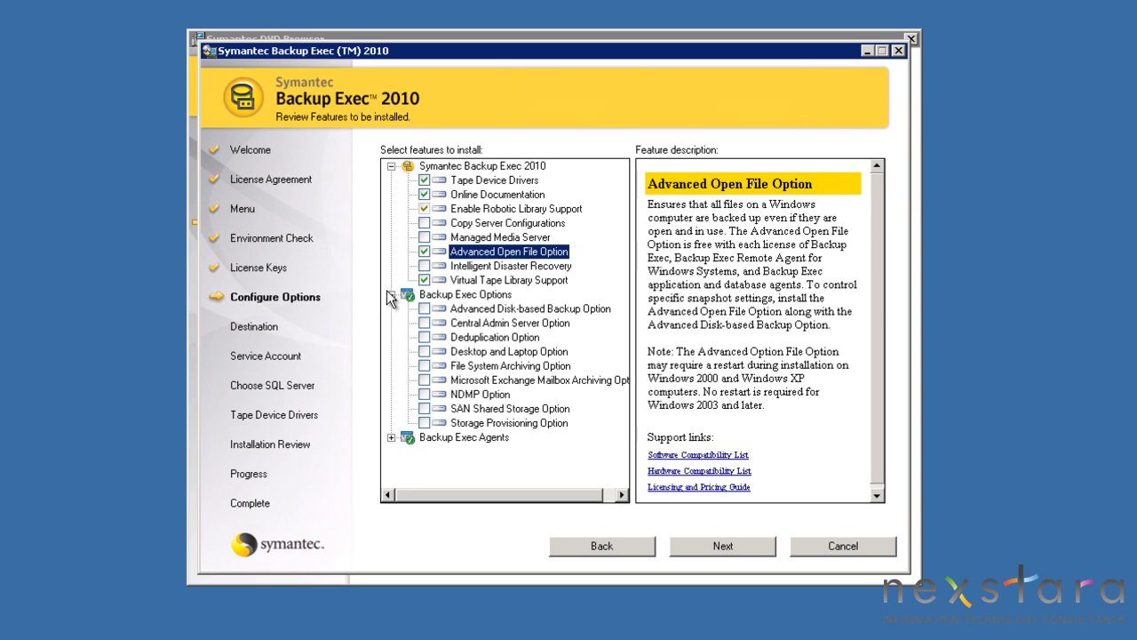
left_click(391, 294)
- Select the Exchange, SQL Server, Oracle and VMware agents and continue to the Destination page
left_click(391, 309)
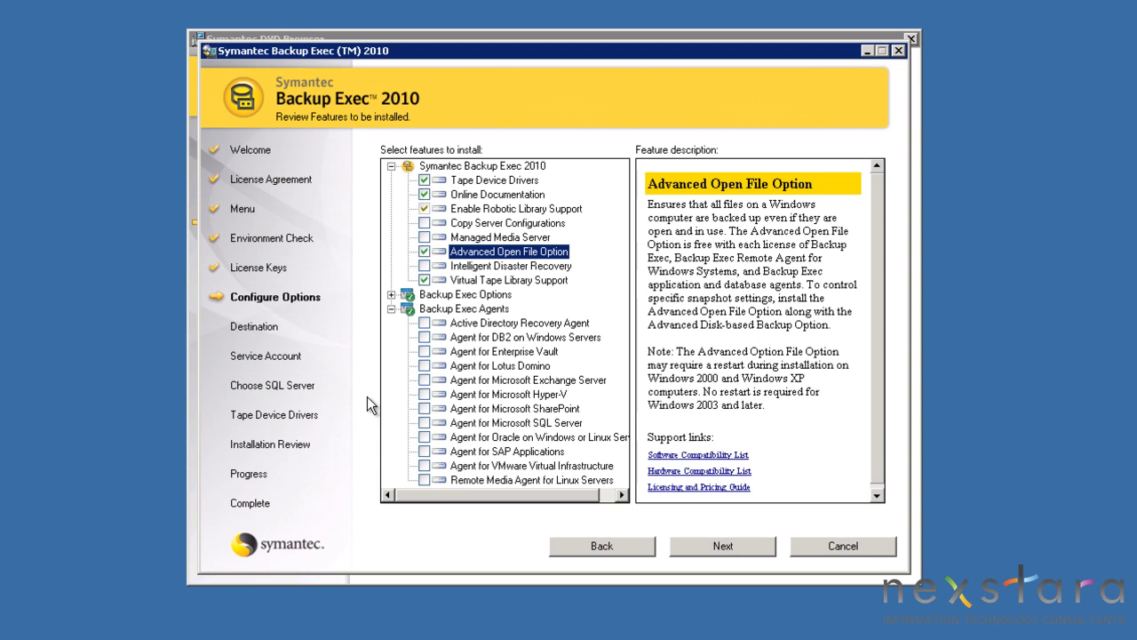
left_click(424, 381)
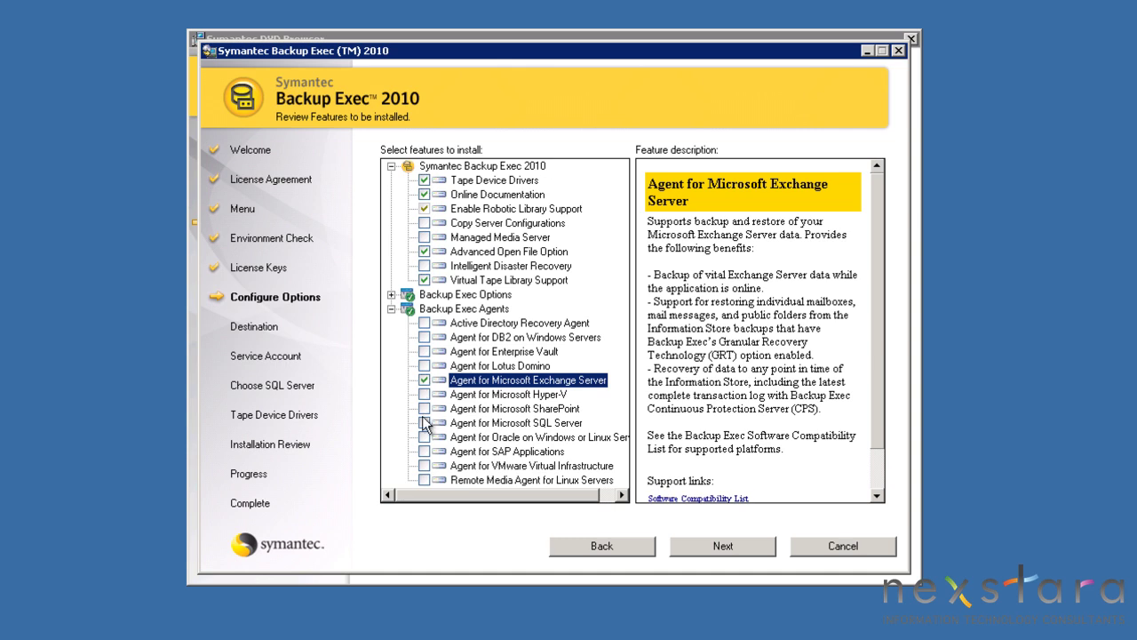
left_click(424, 422)
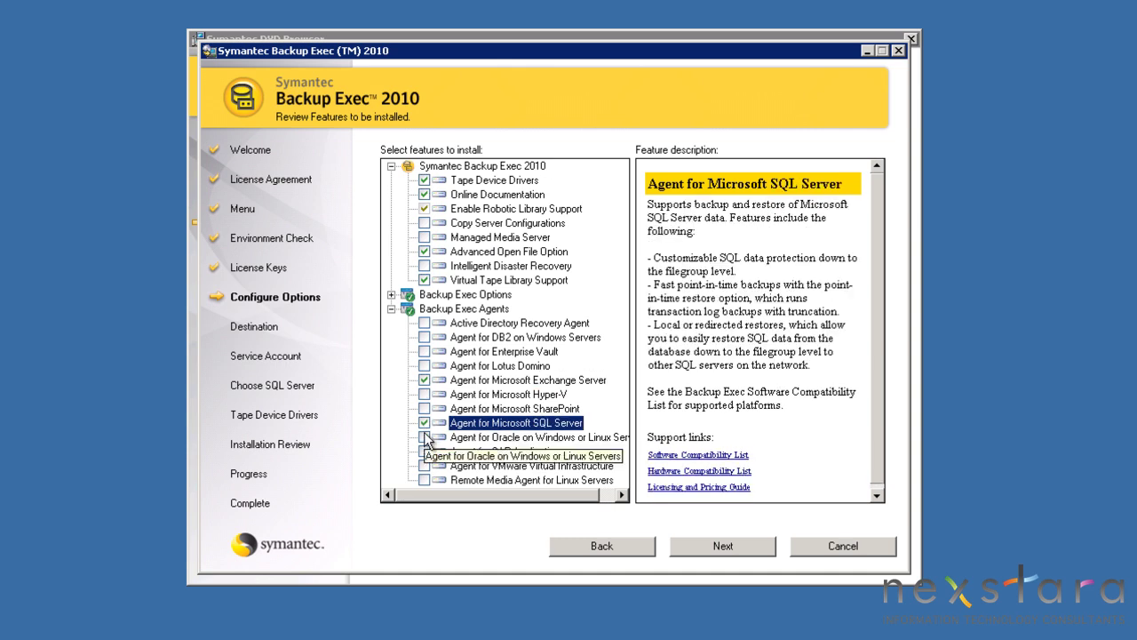
left_click(424, 436)
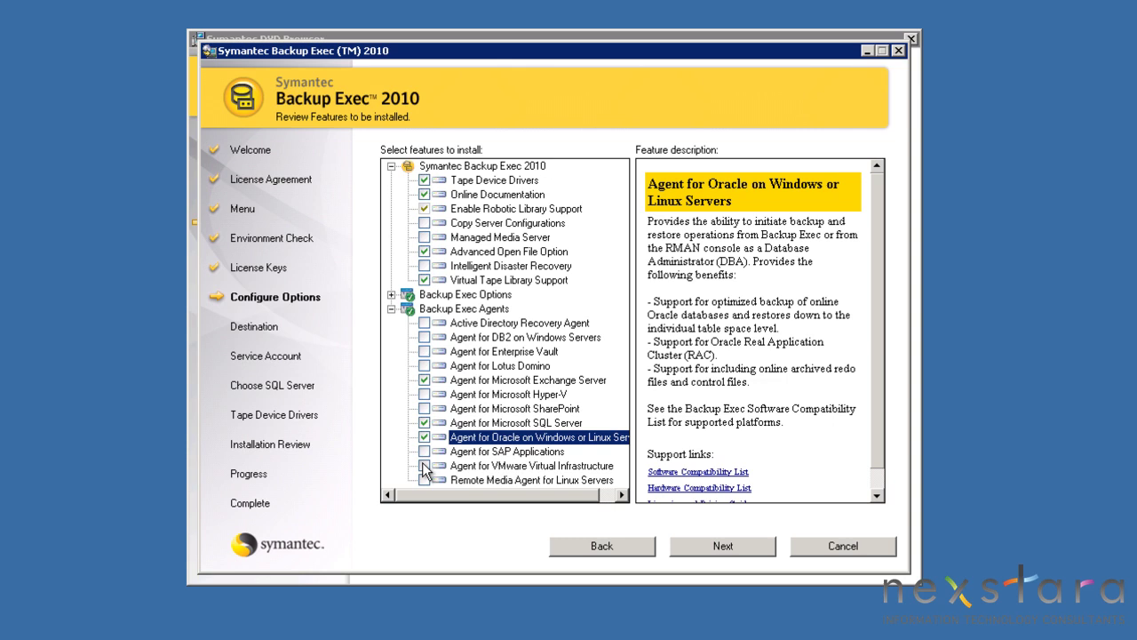
left_click(424, 466)
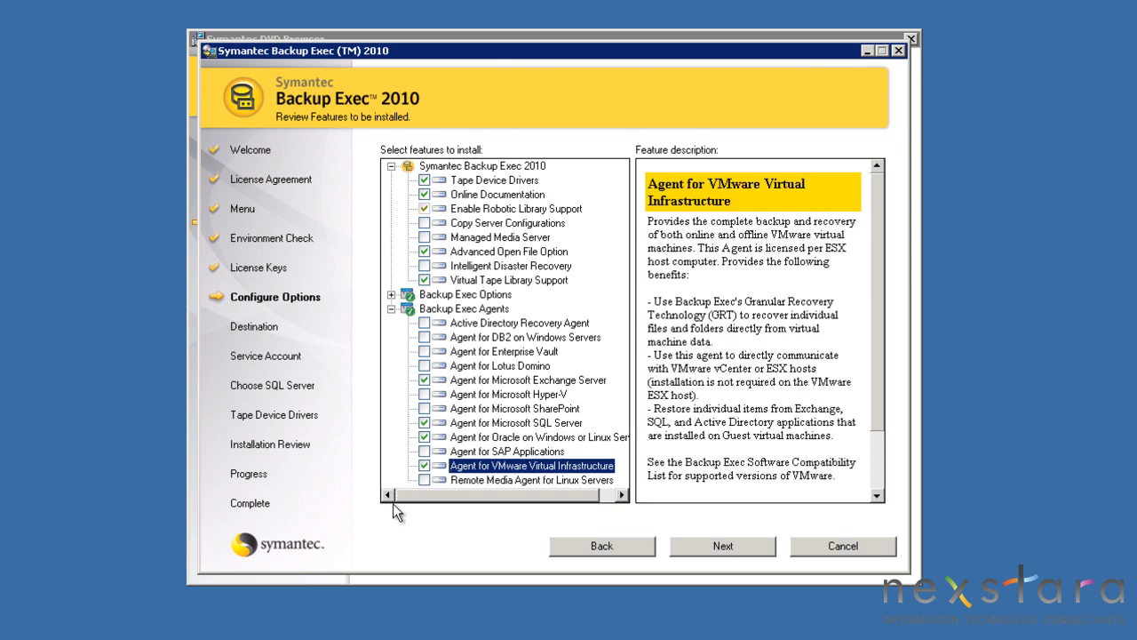
left_click(718, 547)
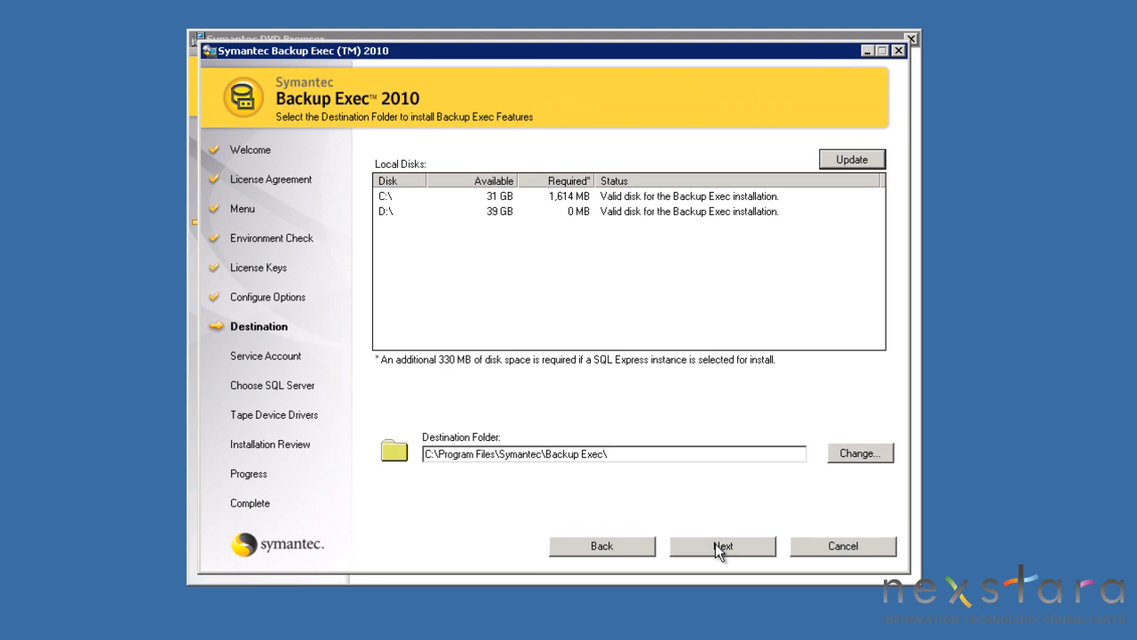
- Change the install drive from C to D and continue to the Service Account page
left_click(431, 454)
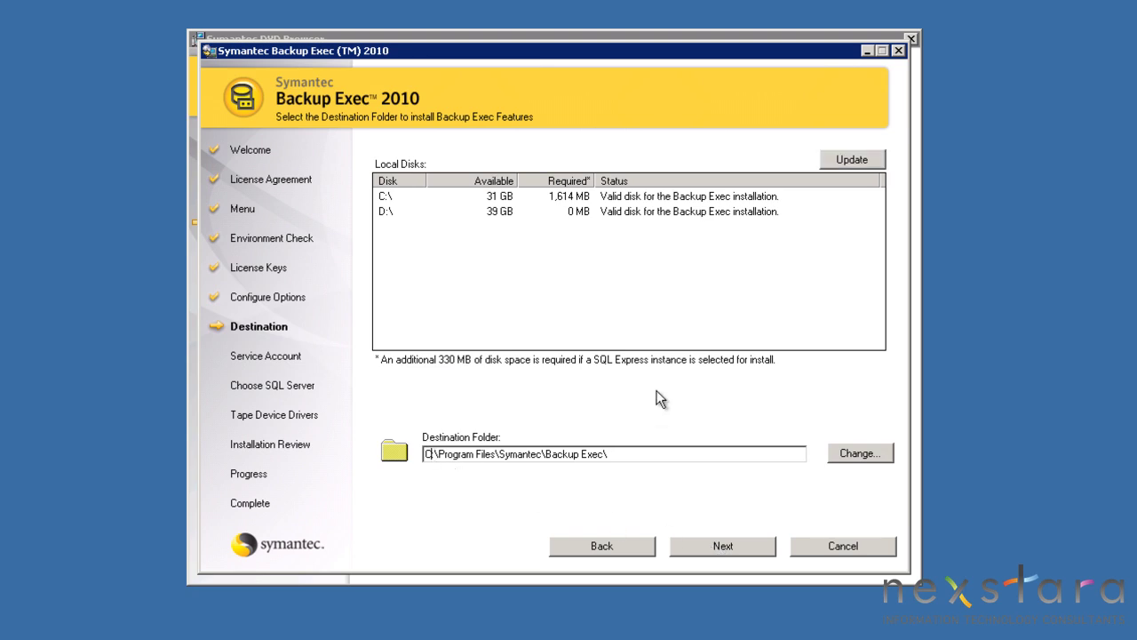
key("BackSpace")
type("D")
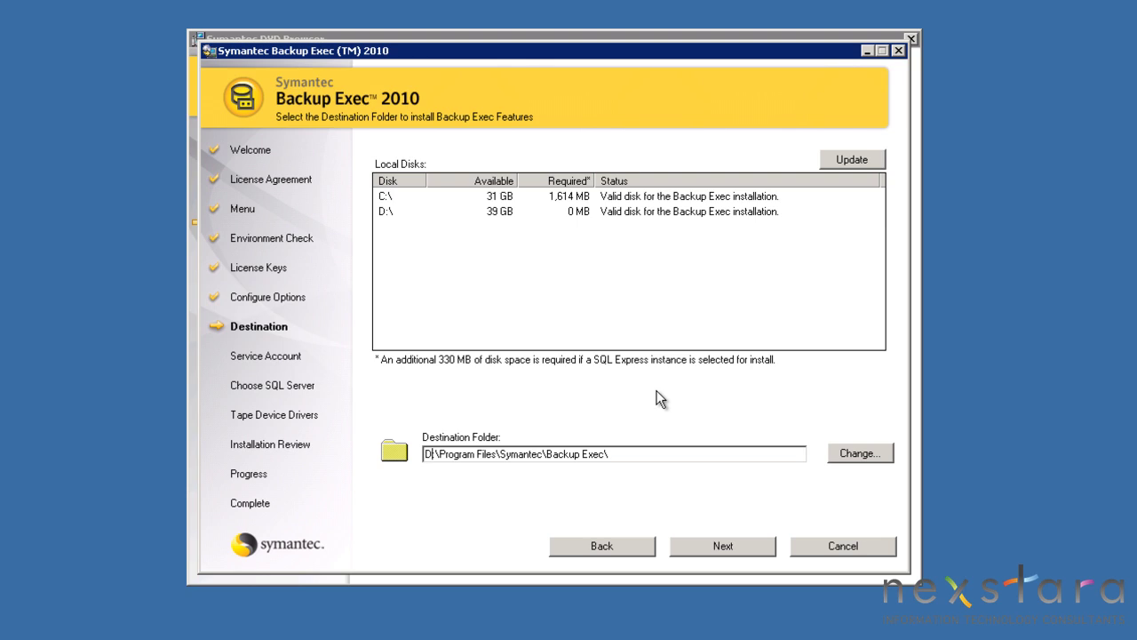
left_click(666, 458)
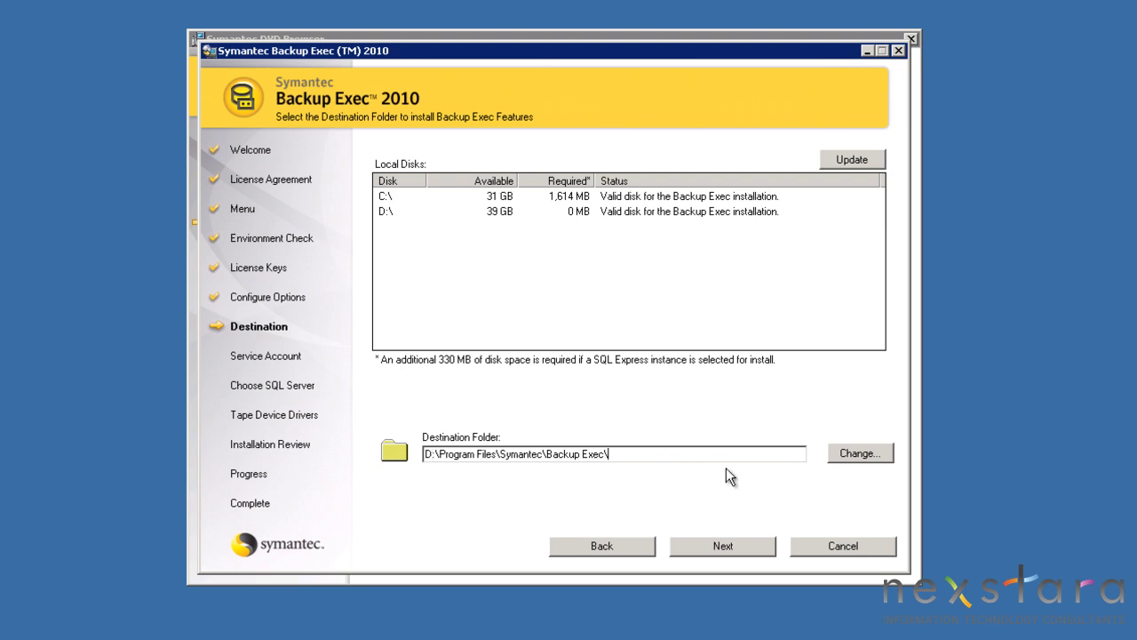
left_click(723, 545)
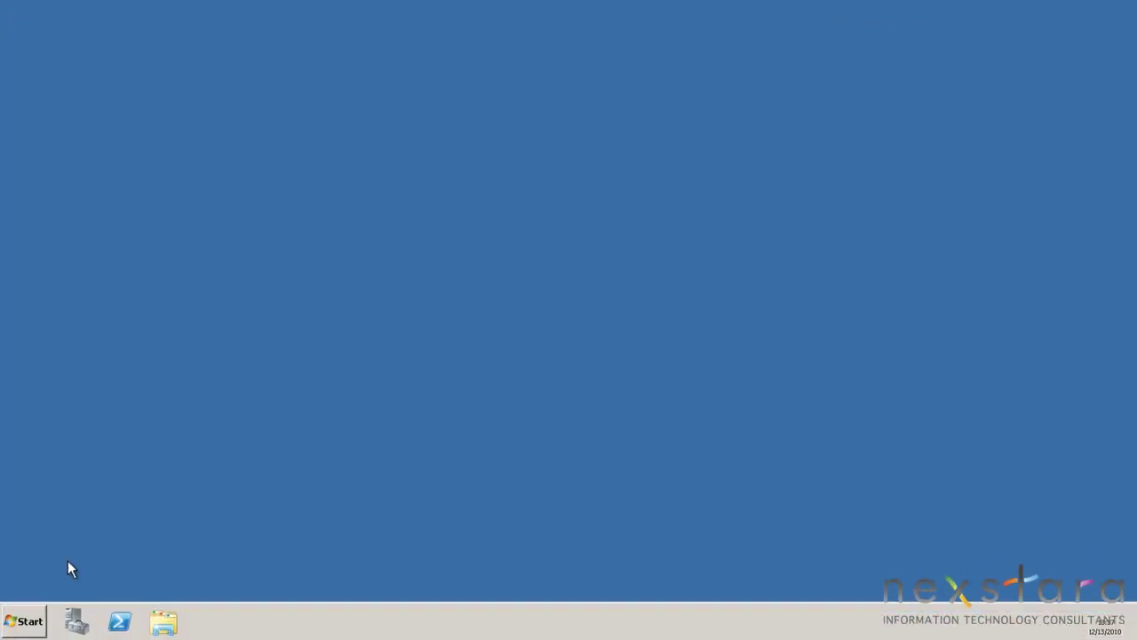
- Open Active Directory Users and Computers and bring up actions for the Service Accounts OU
left_click(31, 622)
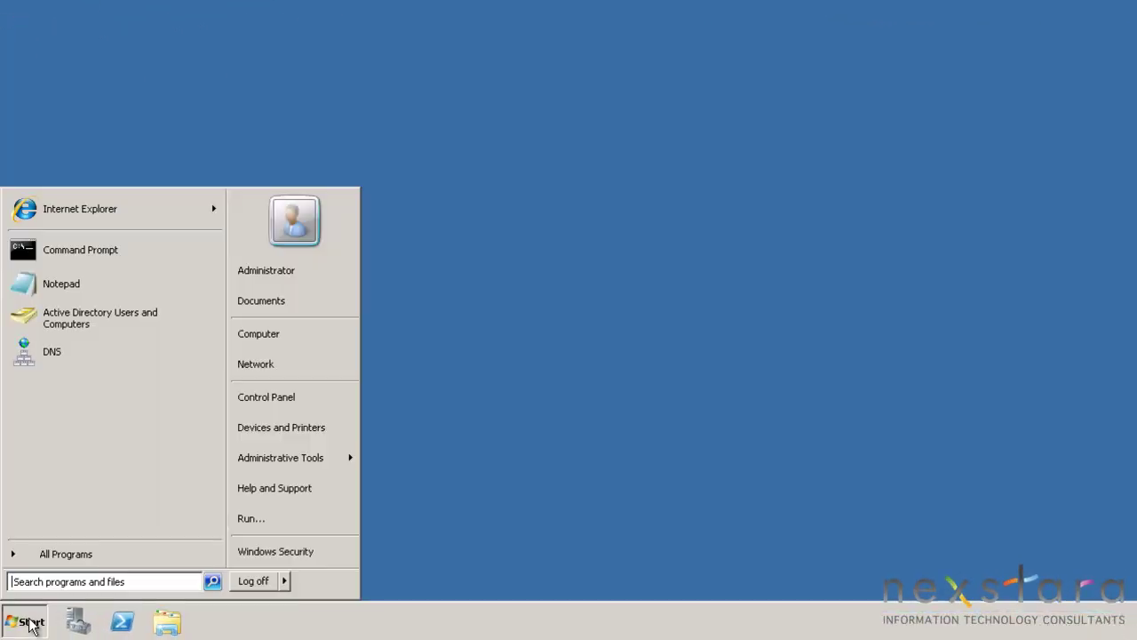
left_click(80, 327)
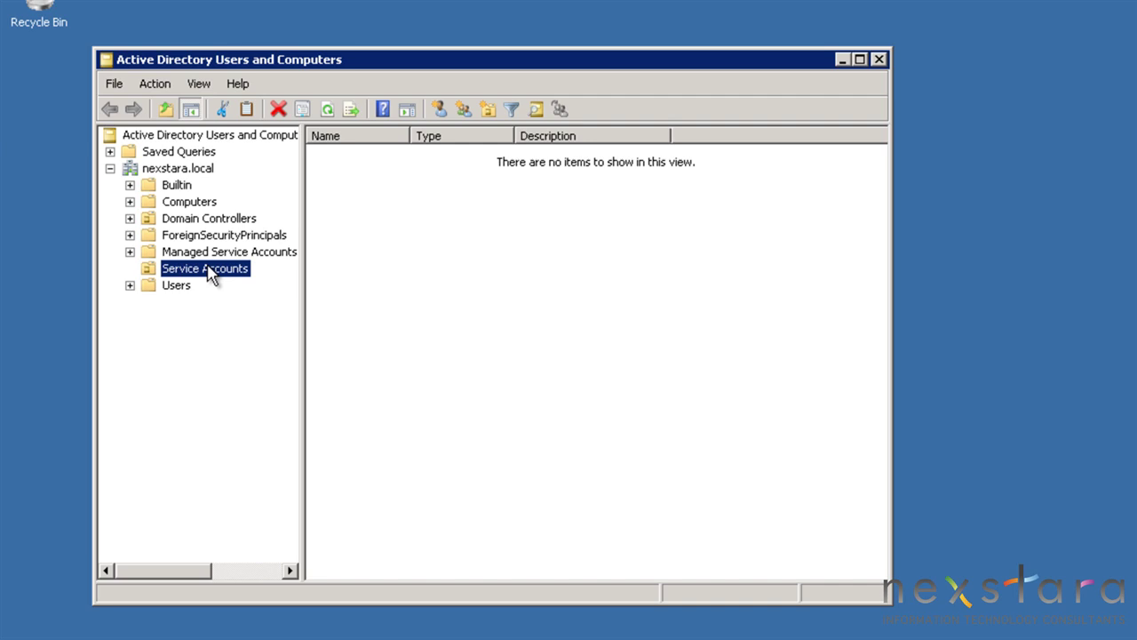
right_click(207, 266)
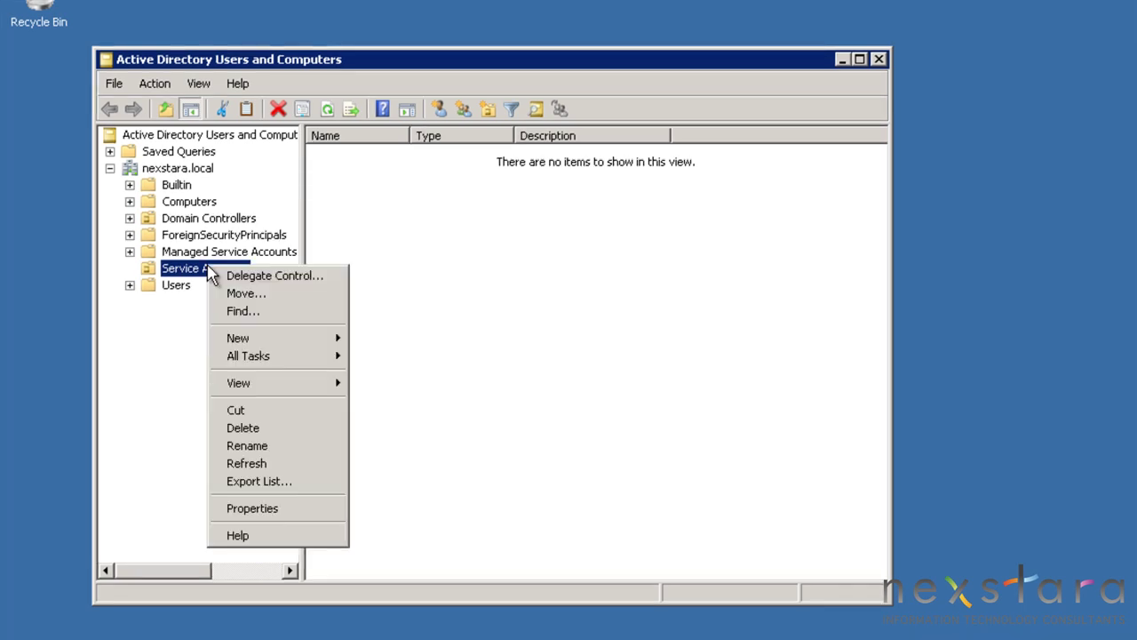
- Create a new user 'Backup Exec' with logon name _backupExec in Service Accounts
mouse_move(247, 340)
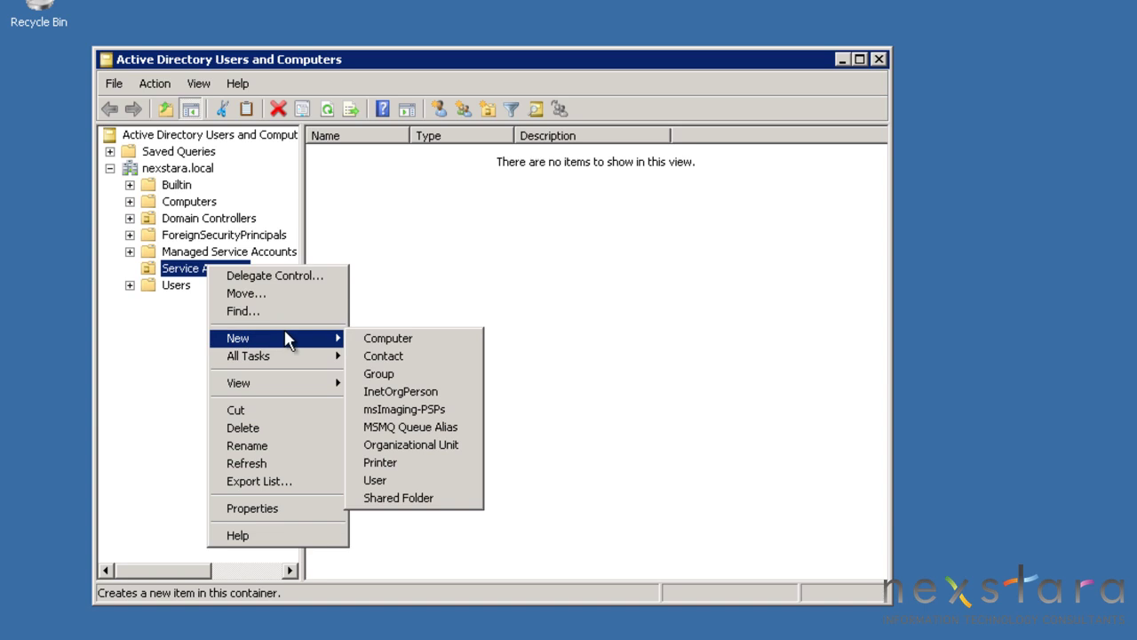
left_click(381, 477)
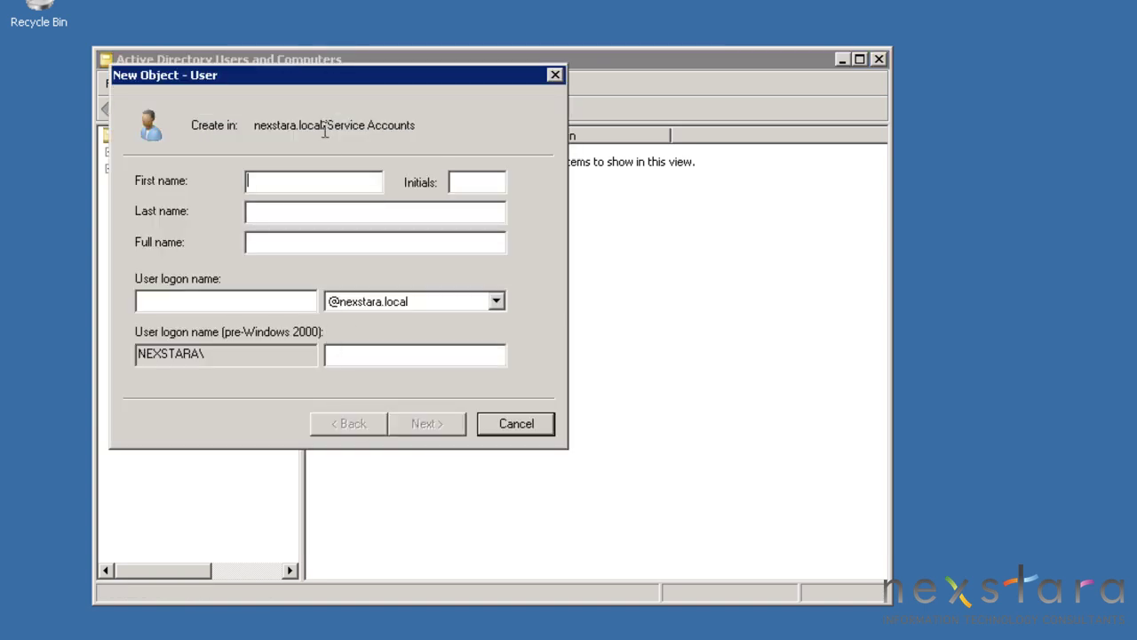
type("Backup")
key("Tab")
key("Tab")
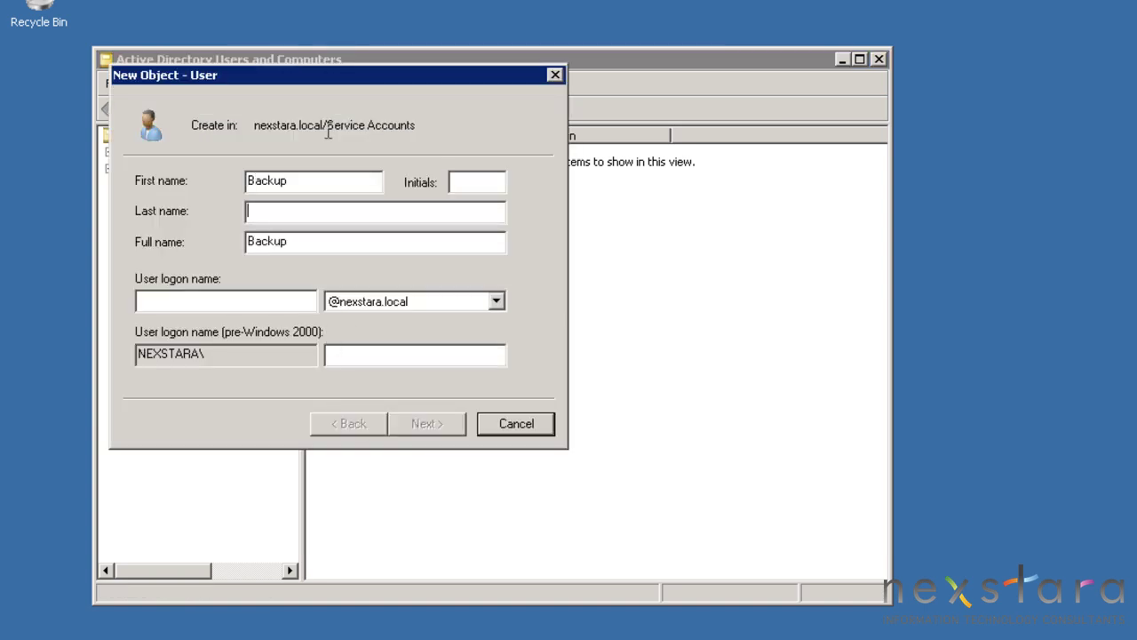
type("Exec")
key("Tab")
key("Tab")
type("_backup")
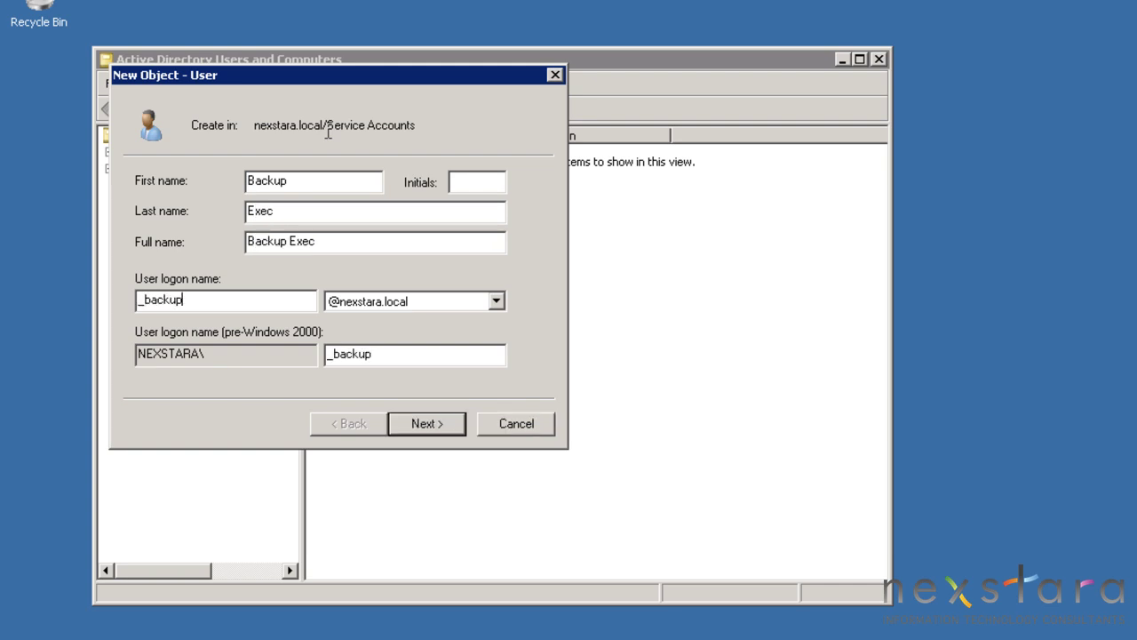
type("Exec")
left_click(430, 424)
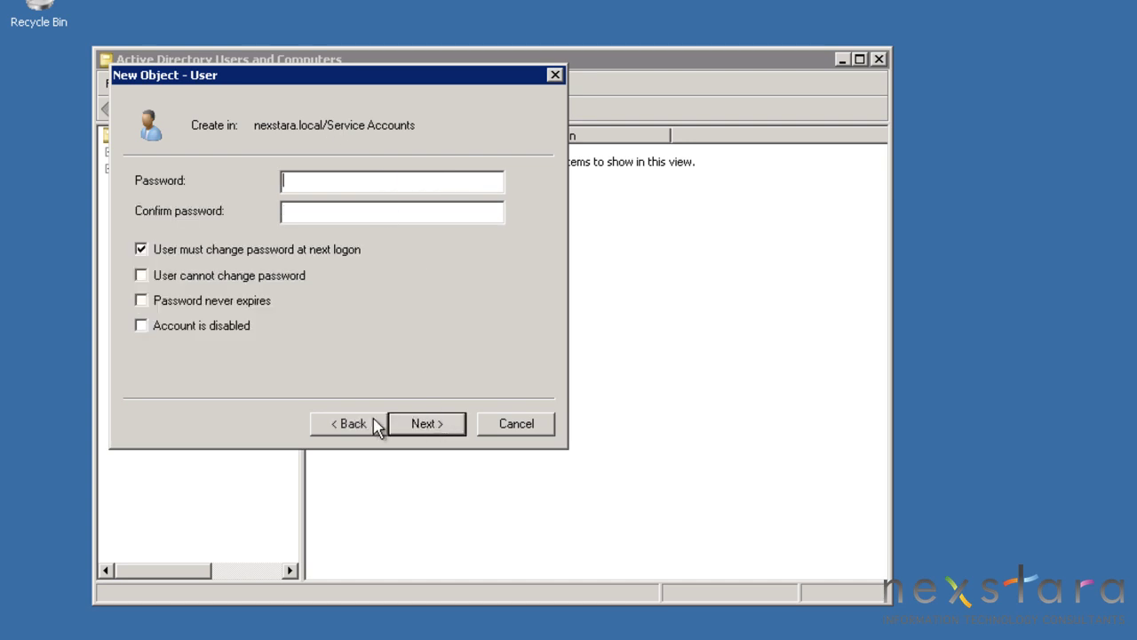
- Set the account password as never expiring and unchangeable, with no change at next logon
left_click(143, 252)
left_click(142, 278)
left_click(142, 302)
left_click(330, 182)
type("••••••••••")
key("Tab")
type("•••••")
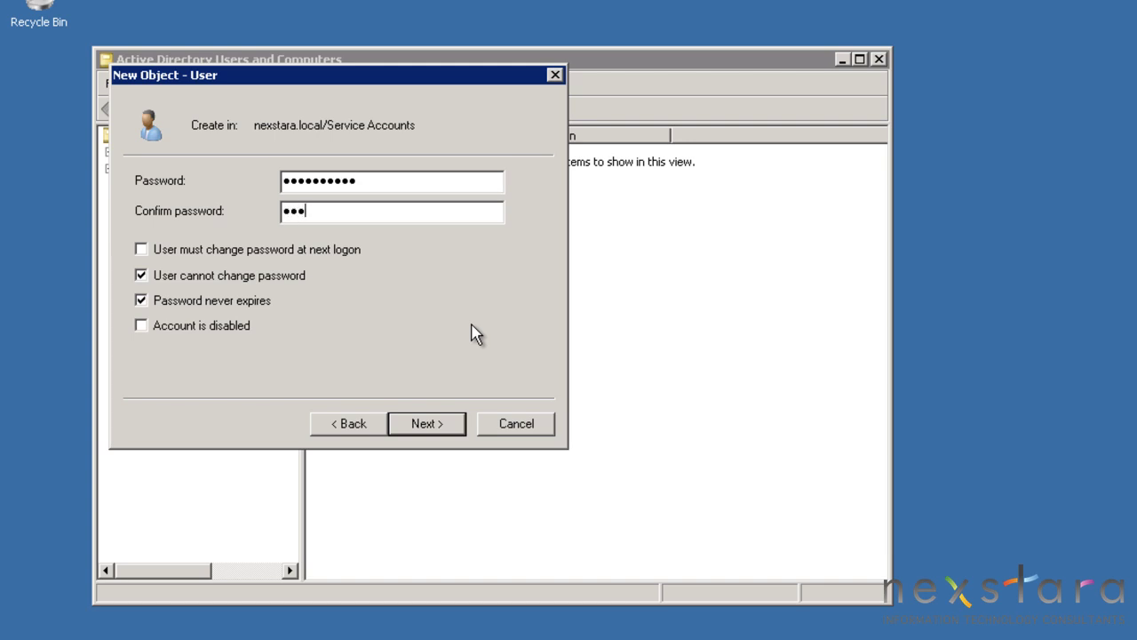
type("•••••")
- Finish creating the user and close Active Directory Users and Computers
left_click(427, 424)
left_click(427, 424)
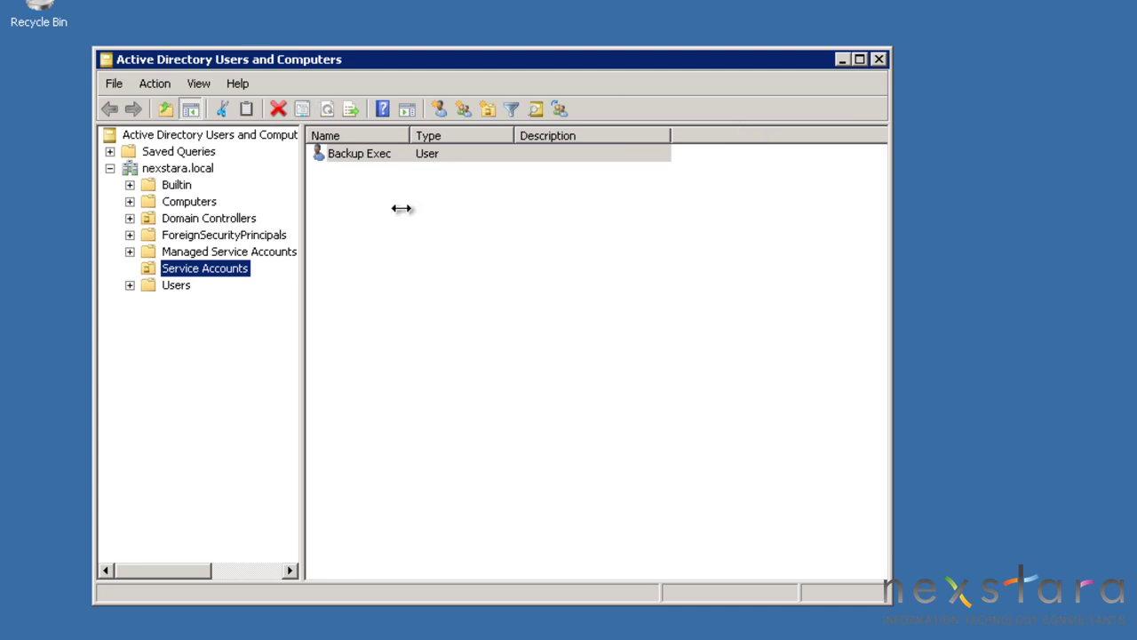
left_click(878, 60)
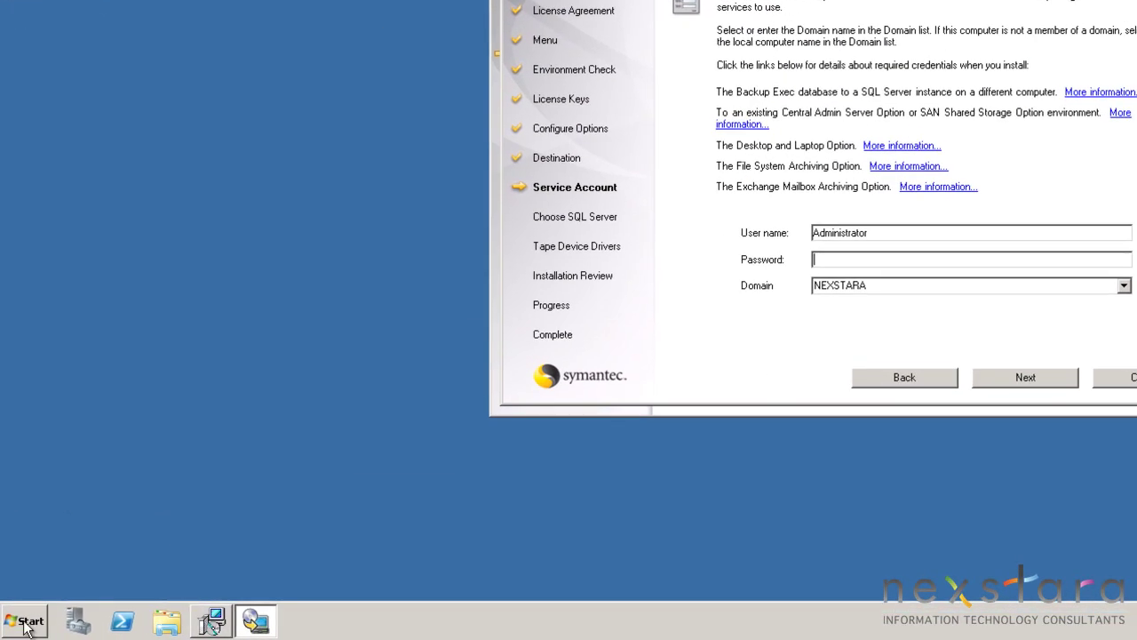
- Open a blank management console by running mmc
left_click(23, 620)
left_click(240, 518)
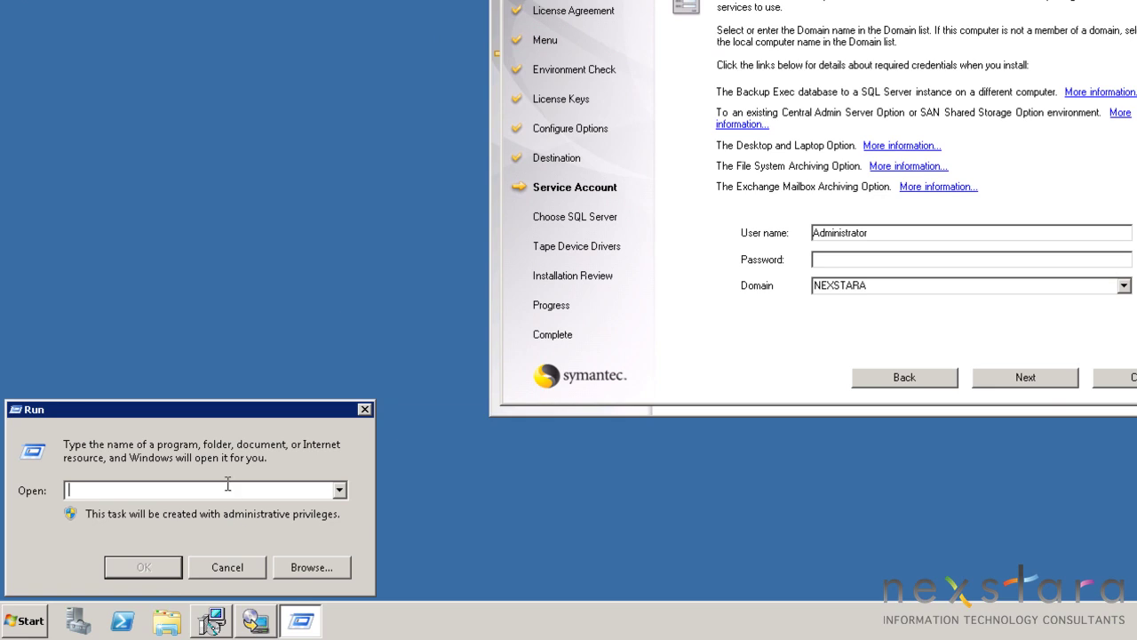
type("mmc")
key("Return")
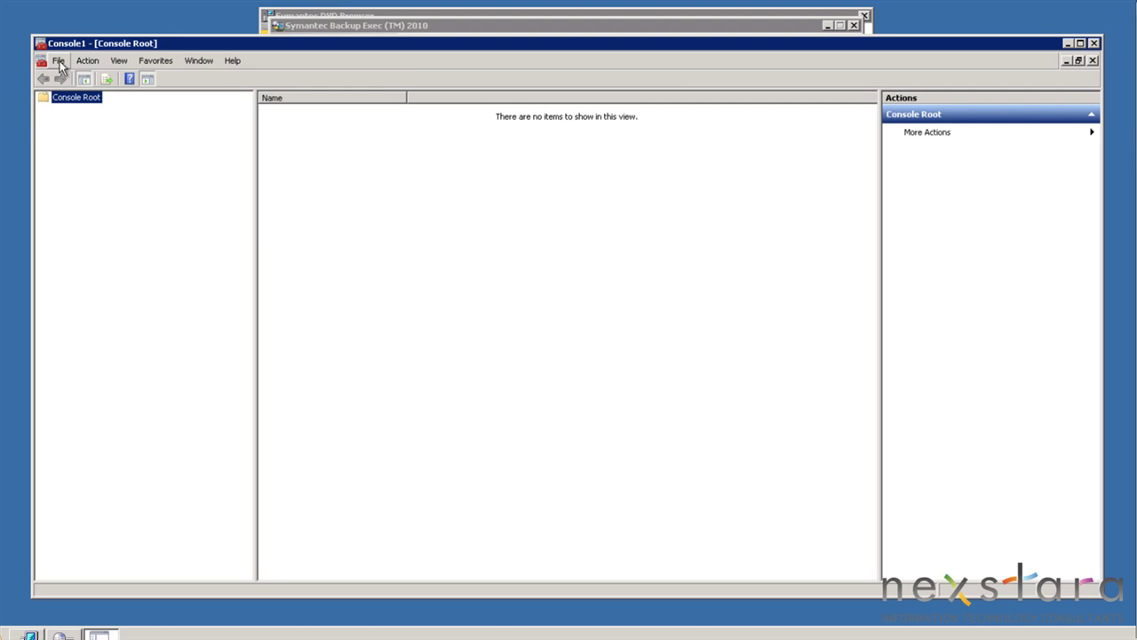
- Add the Local Users and Groups snap-in for the local computer
left_click(58, 60)
left_click(91, 135)
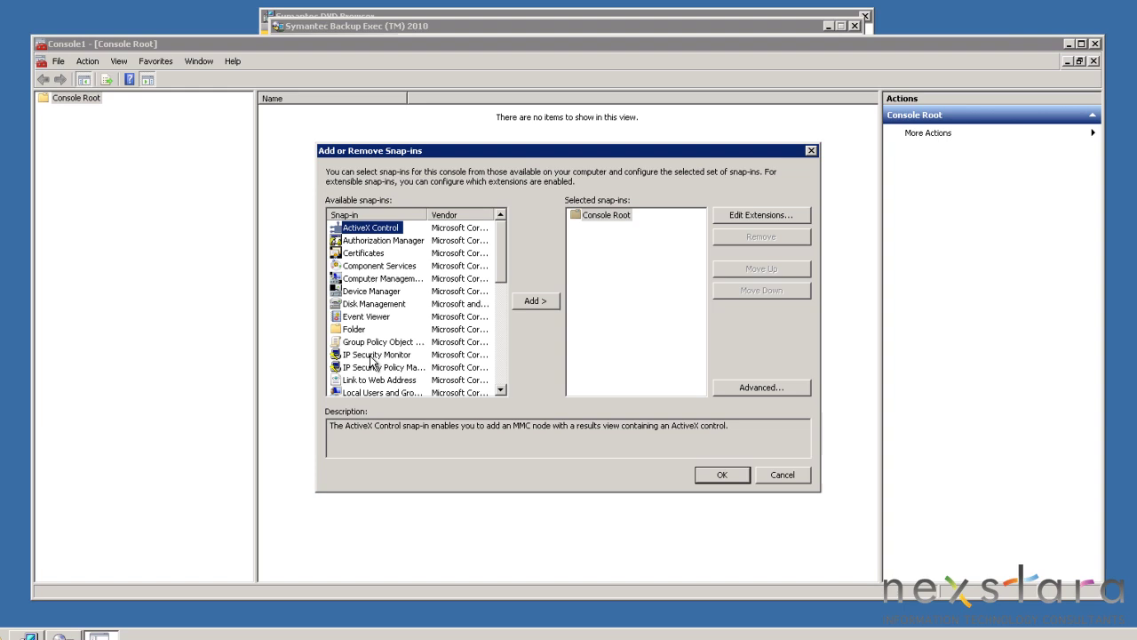
left_click(366, 392)
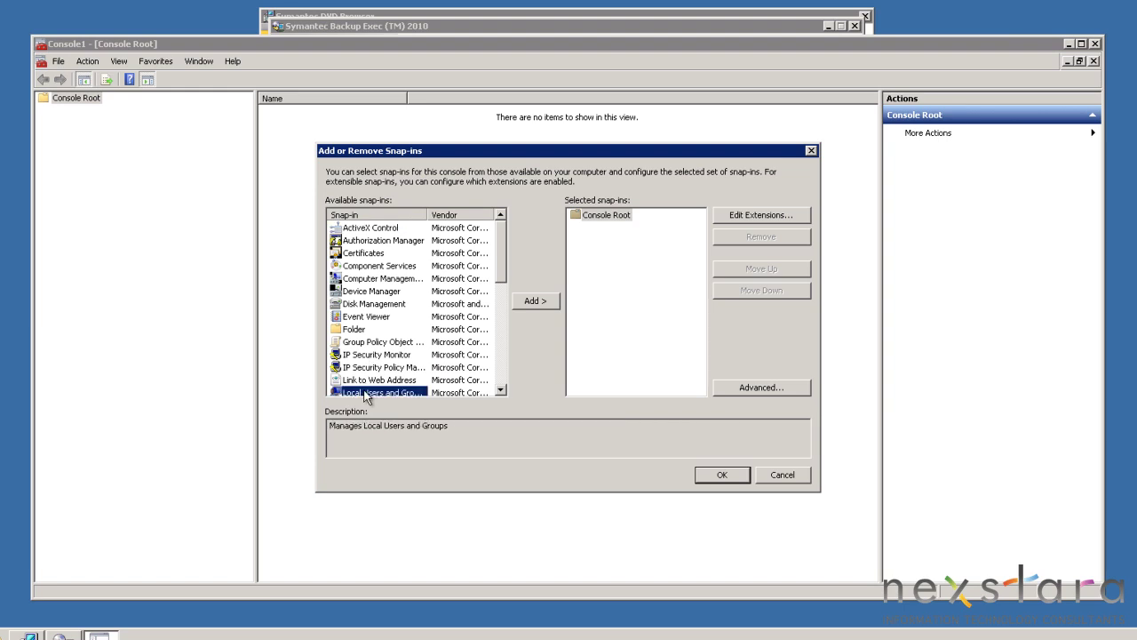
left_click(536, 301)
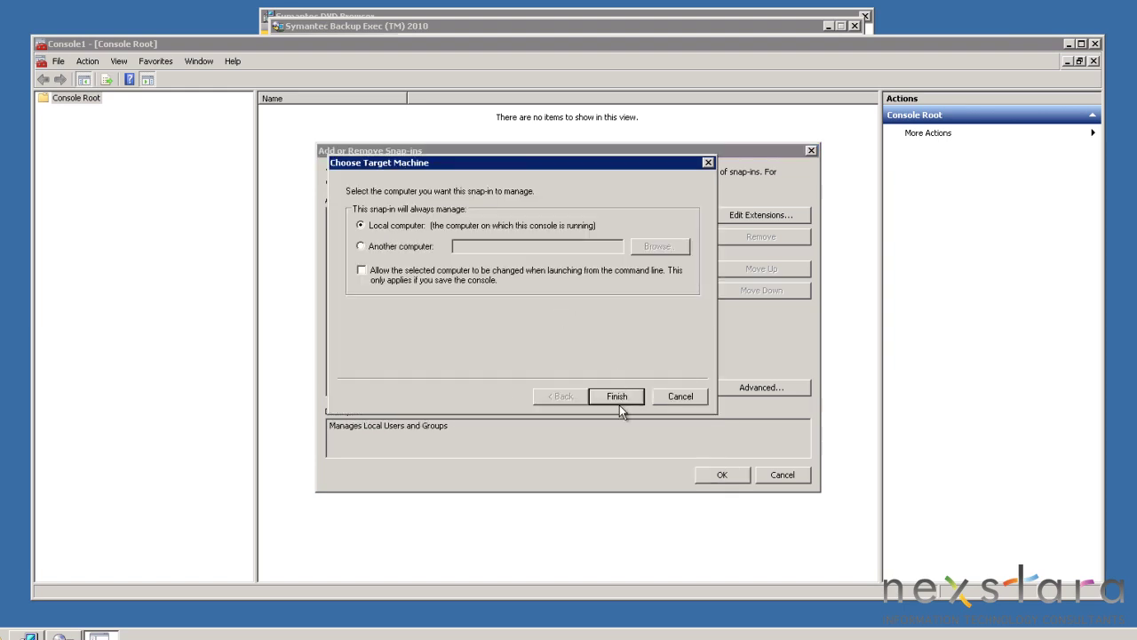
left_click(620, 402)
left_click(731, 475)
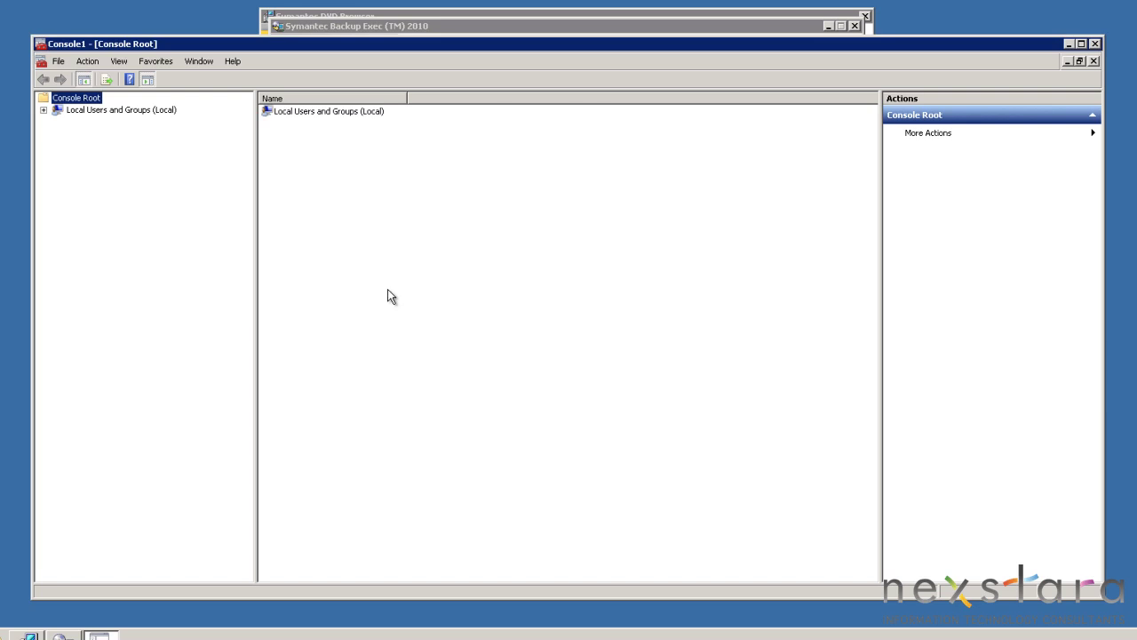
- Open the properties of the local Administrators group
left_click(44, 110)
left_click(92, 135)
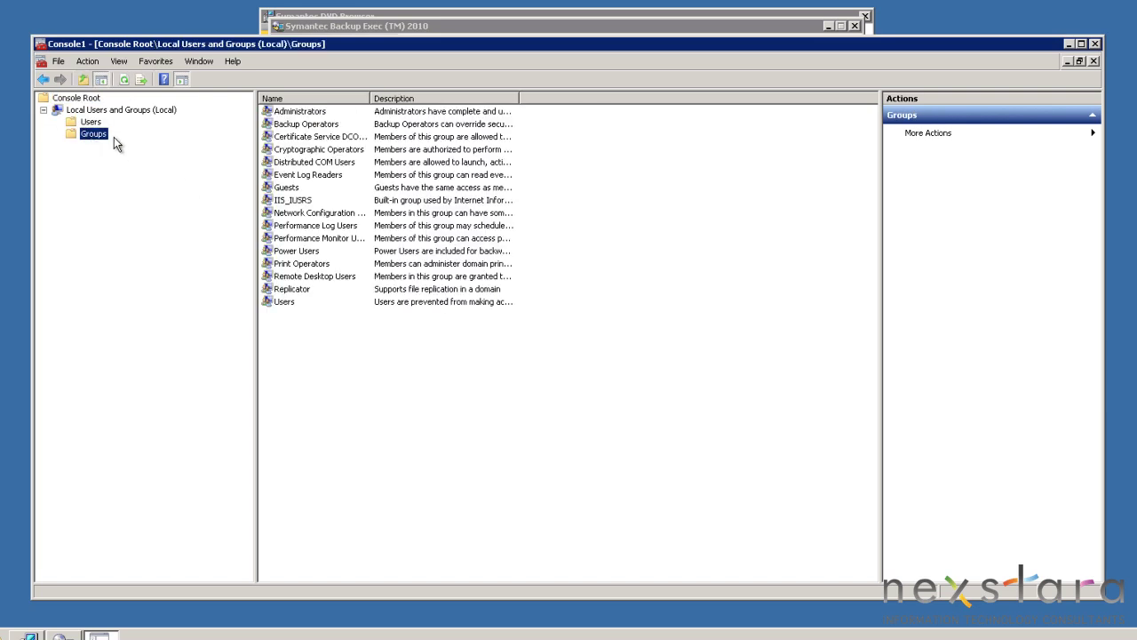
double_click(293, 112)
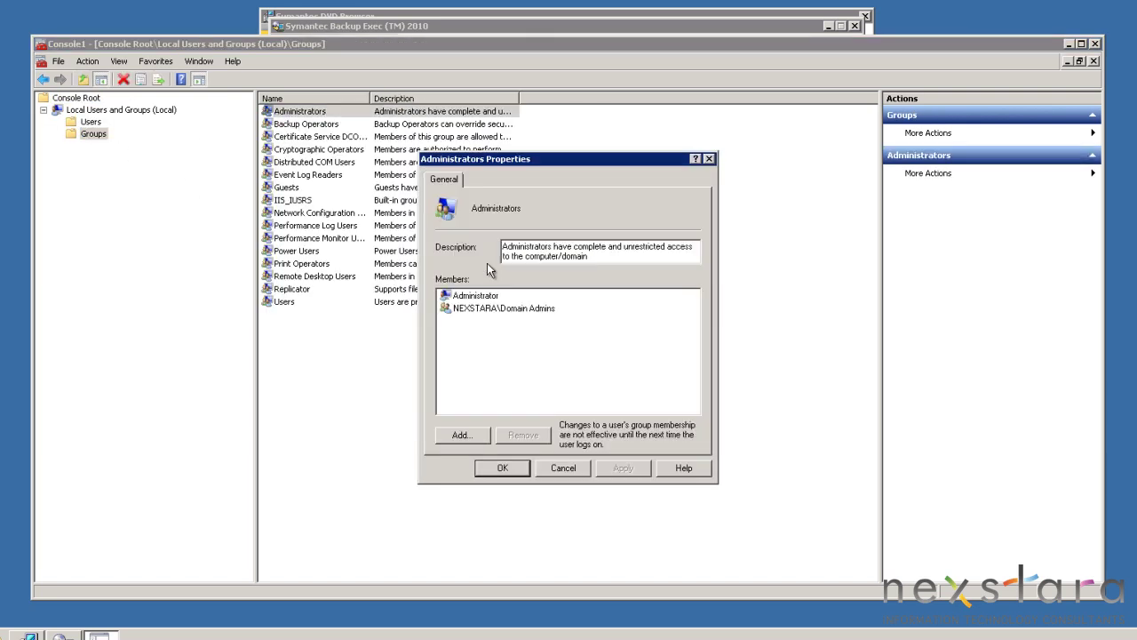
- Add _backupExec as an Administrators member, save, and close the console
left_click(472, 438)
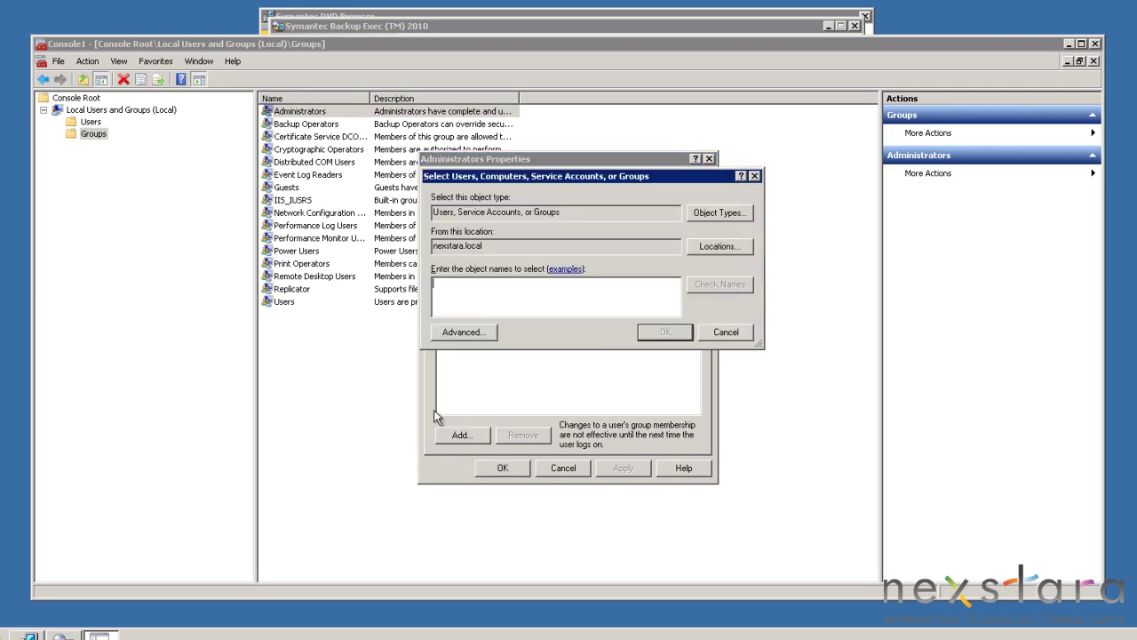
type("_backupExec")
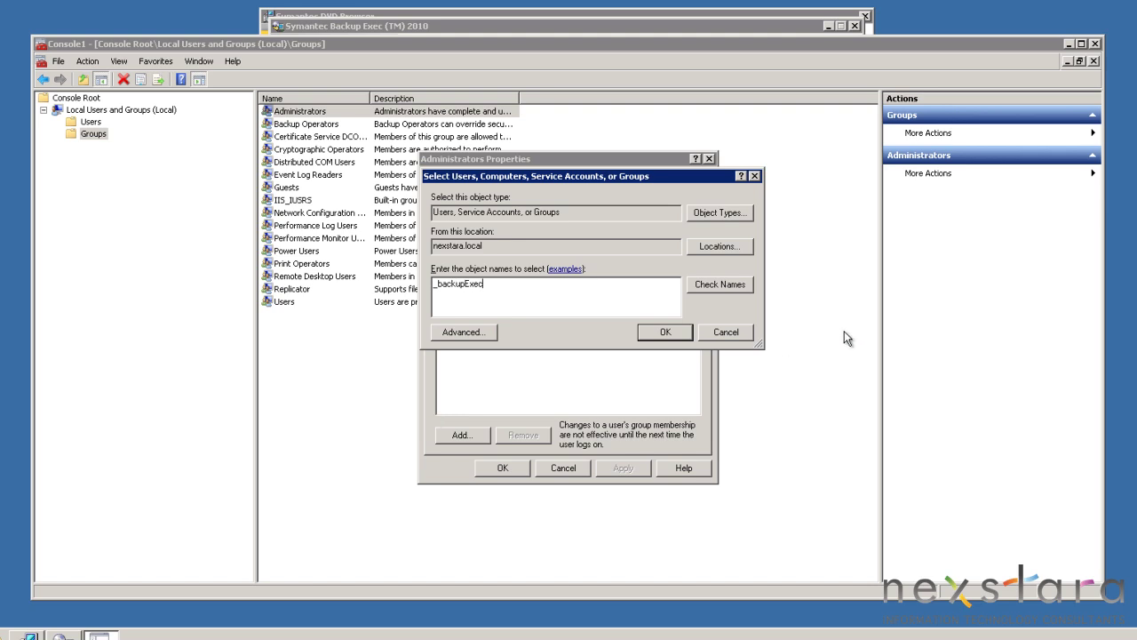
left_click(722, 285)
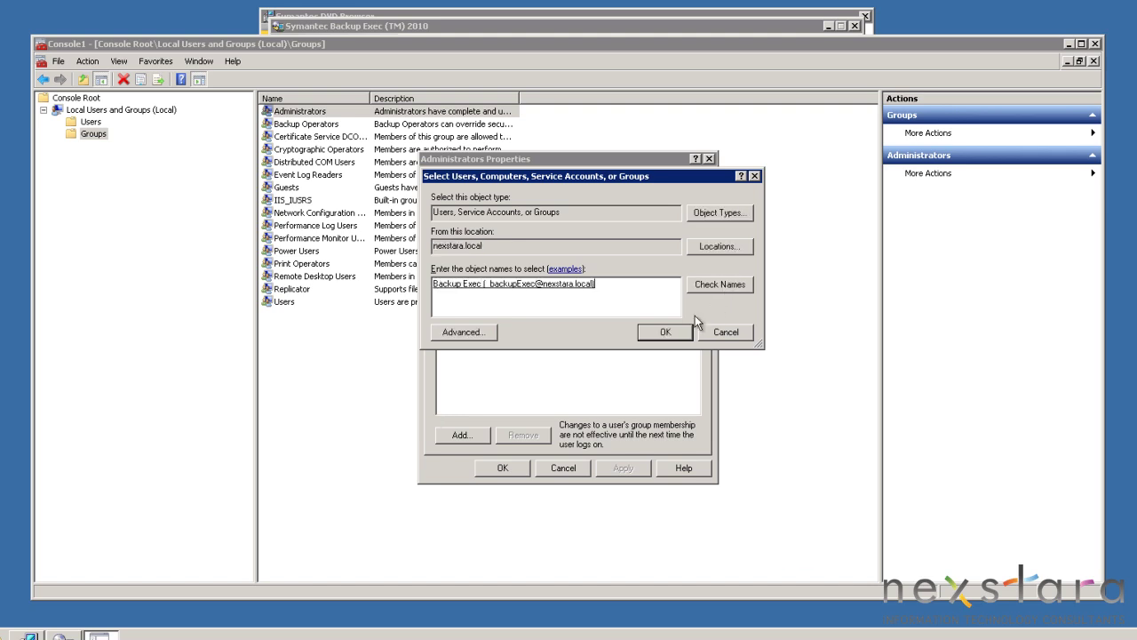
left_click(672, 331)
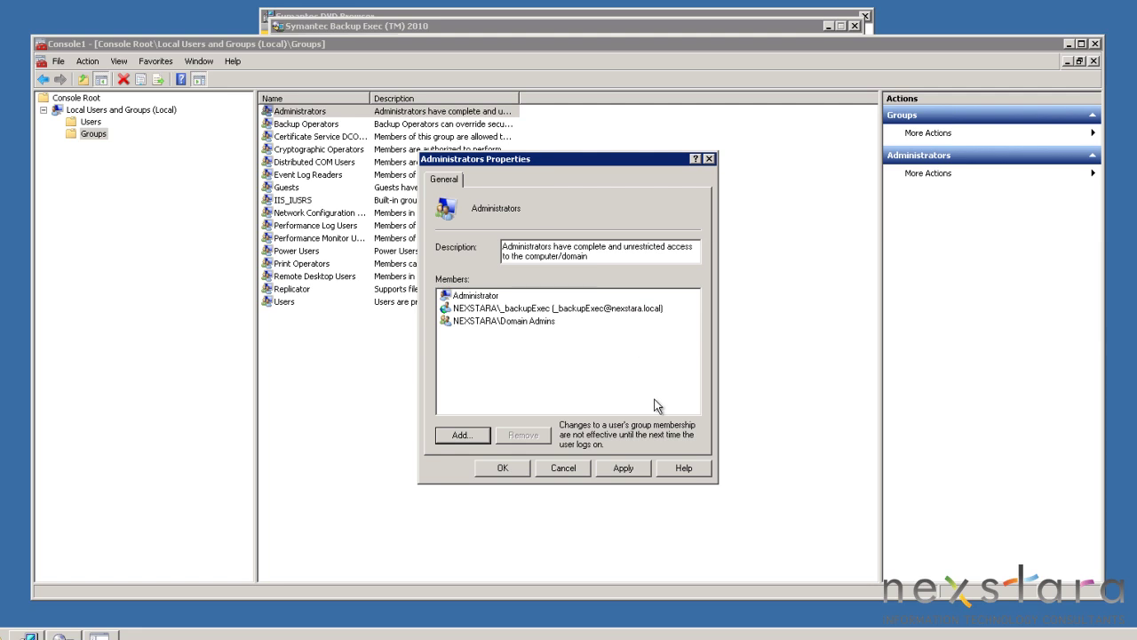
left_click(508, 470)
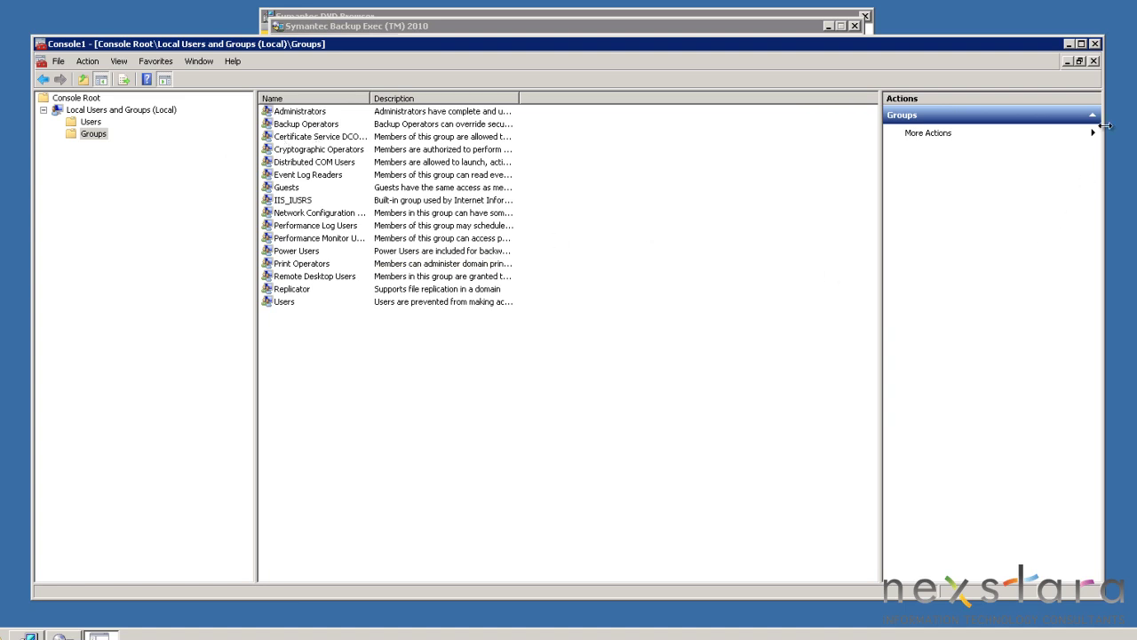
left_click(1095, 44)
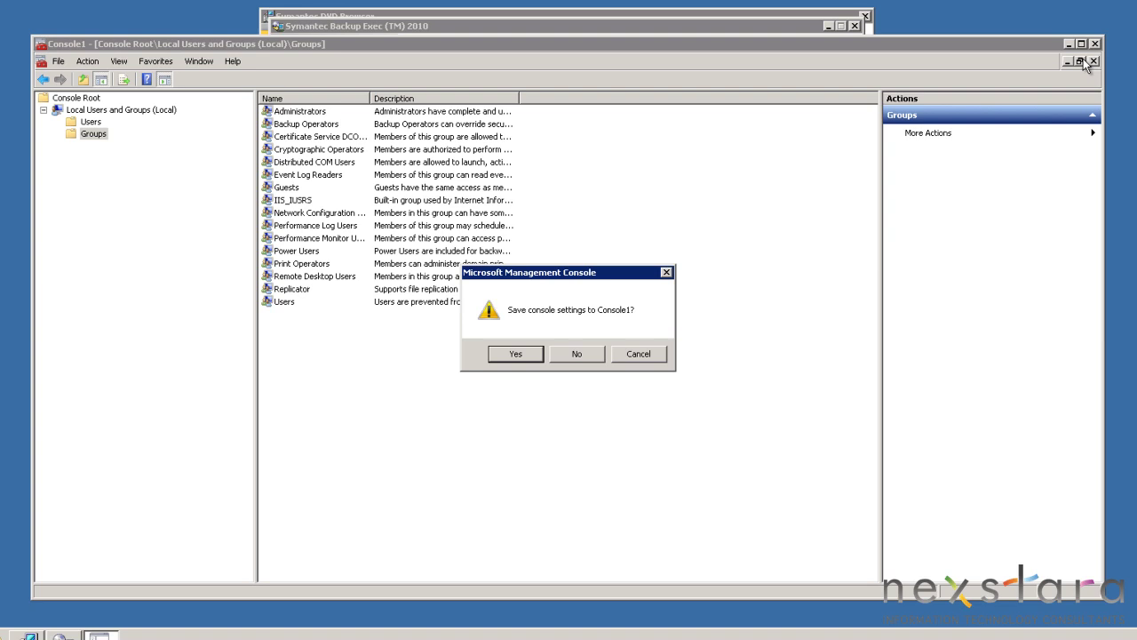
- Decline saving console settings, enter _backupExec and its password, and accept the granted logon rights
left_click(589, 352)
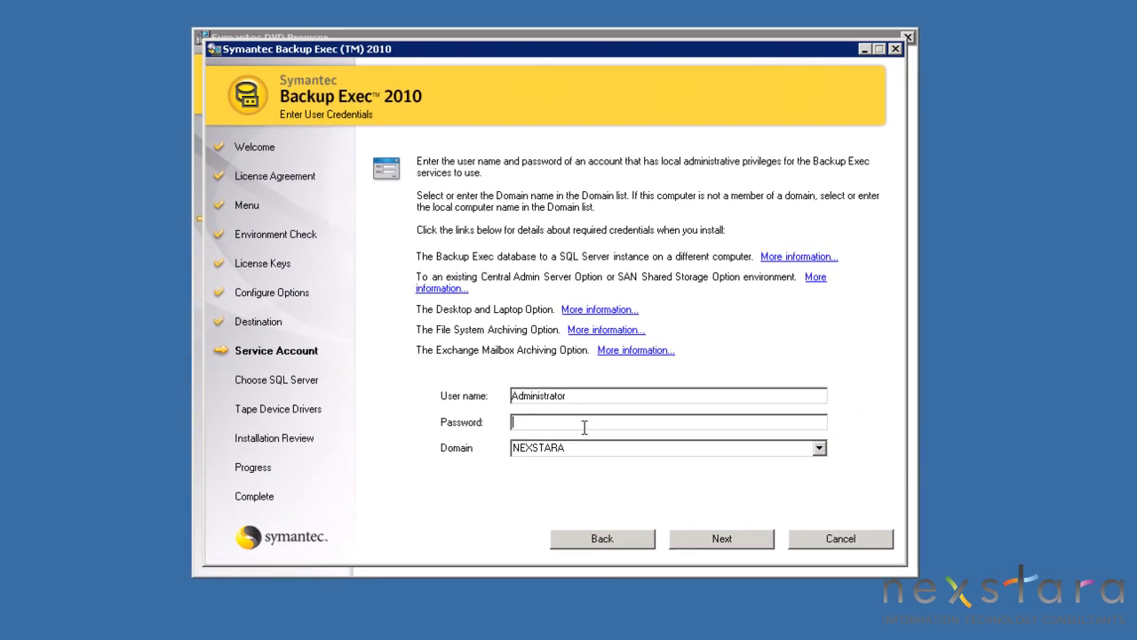
double_click(588, 396)
type("_")
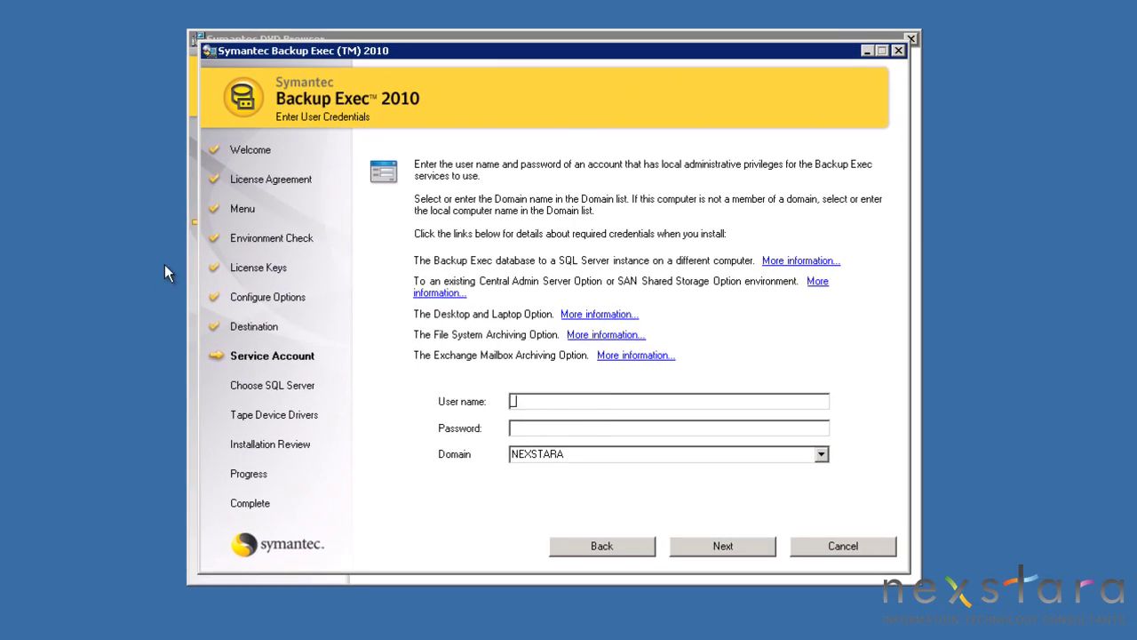
type("backupExec")
key("Tab")
type("*********")
left_click(682, 543)
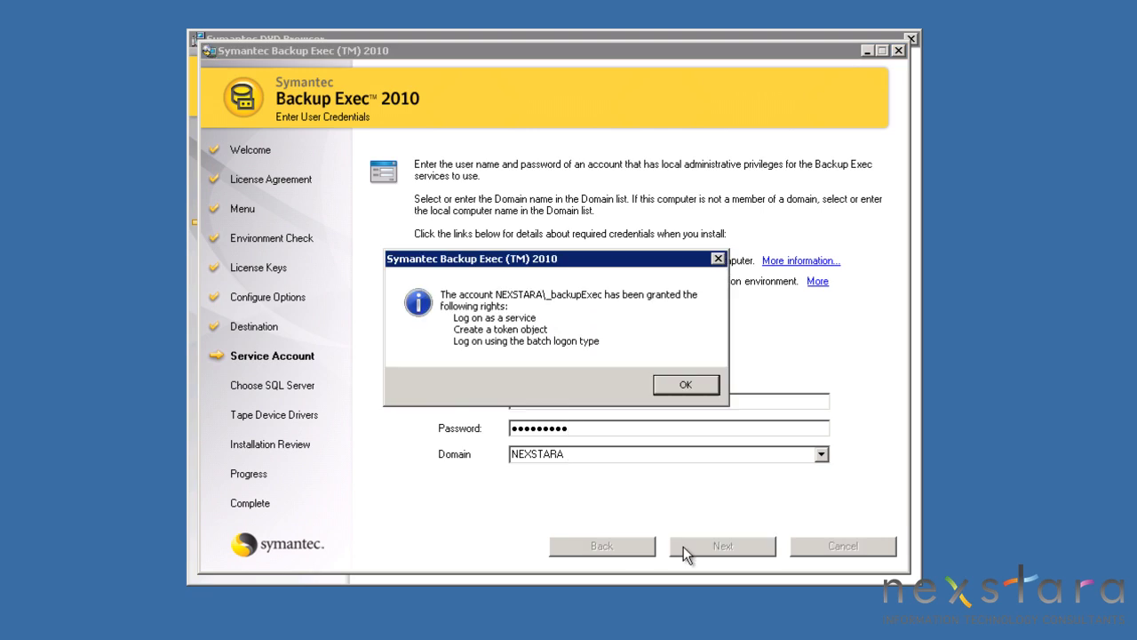
left_click(684, 386)
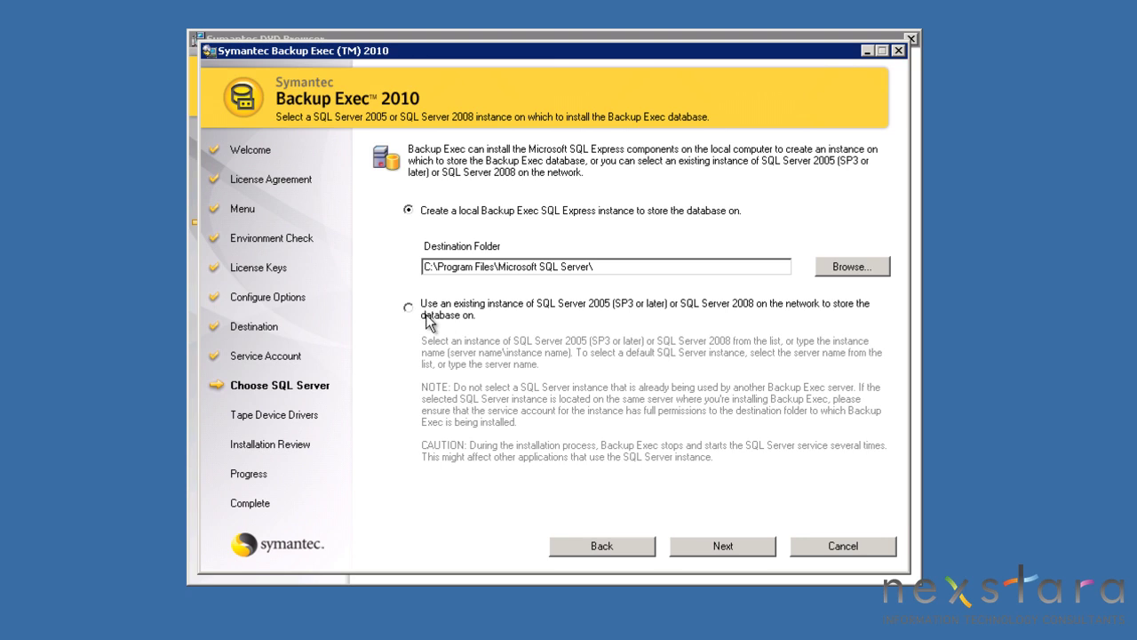
- Replace C: with D: so SQL Express installs to D:\Program Files\Microsoft SQL Server\
left_click(435, 267)
key("BackSpace")
key("BackSpace")
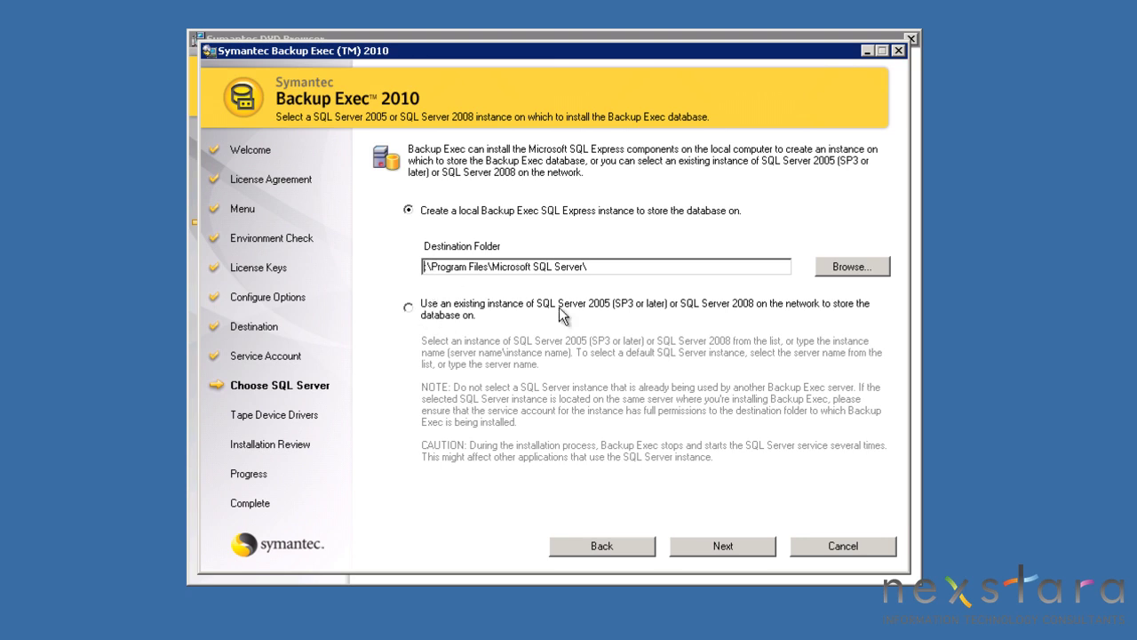
type("D:")
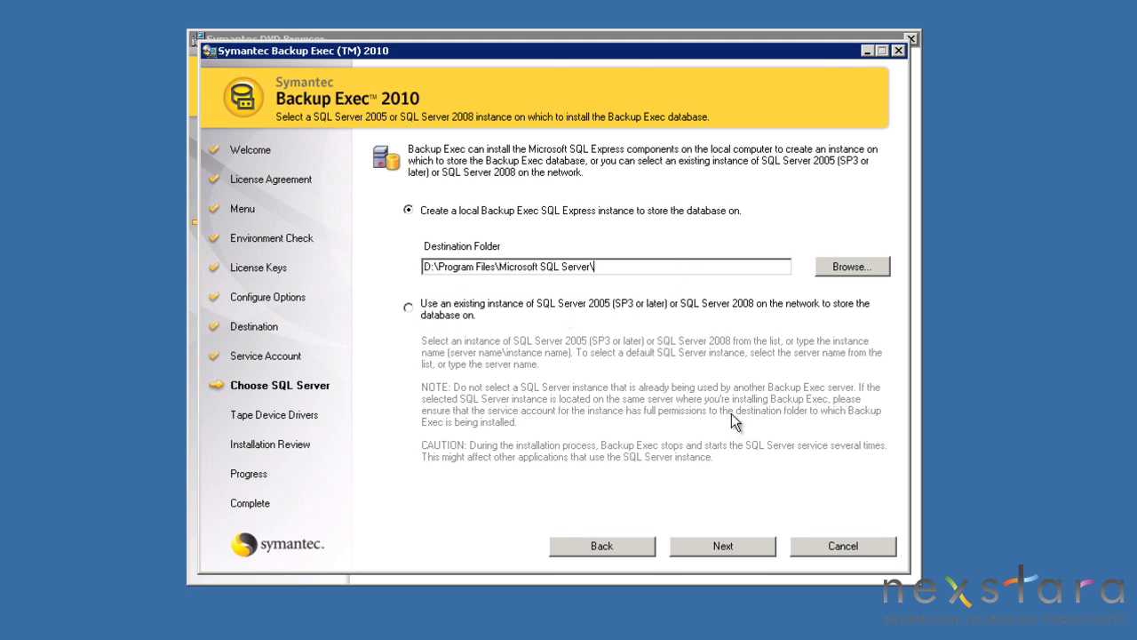
- Accept the SQL Express location and the recommended tape device drivers, then install Backup Exec 2010
left_click(719, 549)
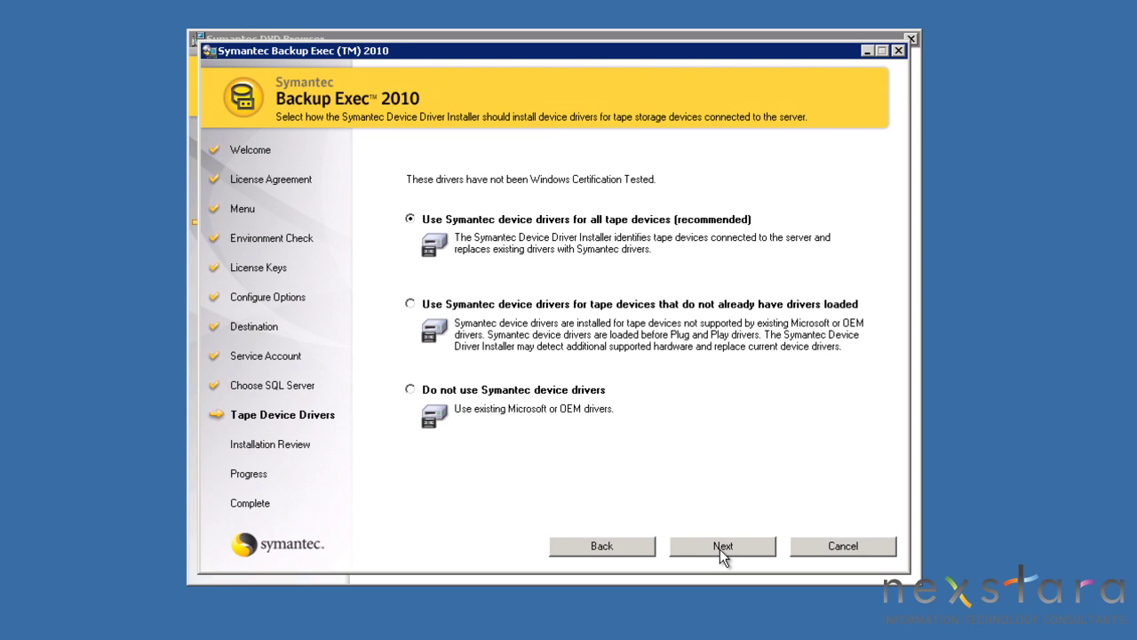
left_click(720, 547)
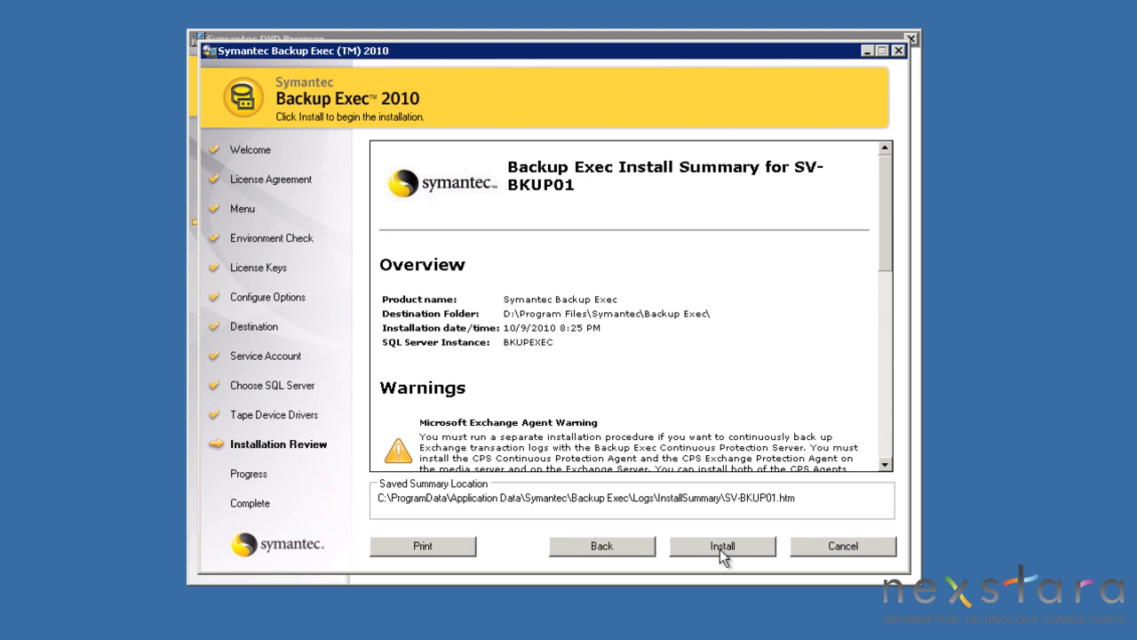
left_click(721, 545)
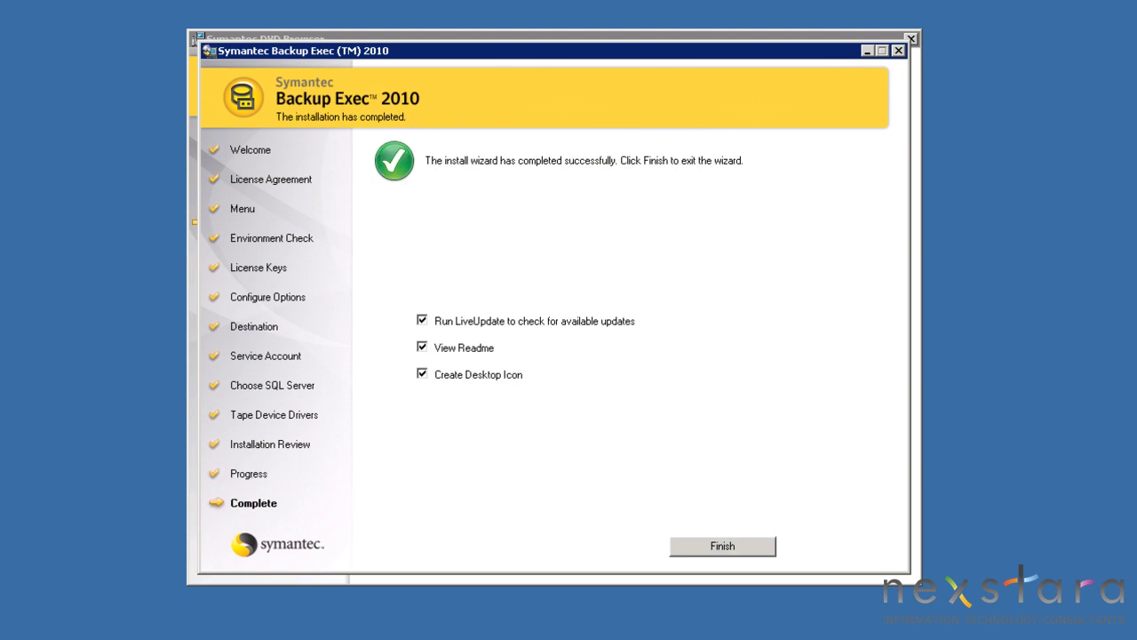
- Close the installer without the readme, then install Backup Exec 2010 Service Pack 1 via LiveUpdate
left_click(434, 352)
left_click(692, 542)
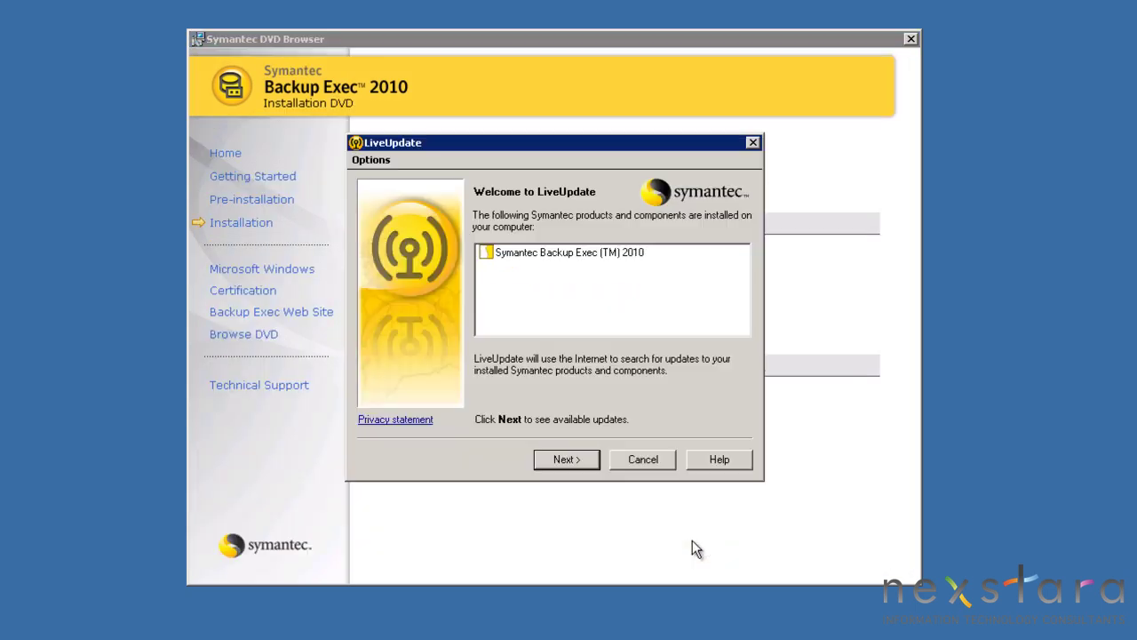
left_click(569, 462)
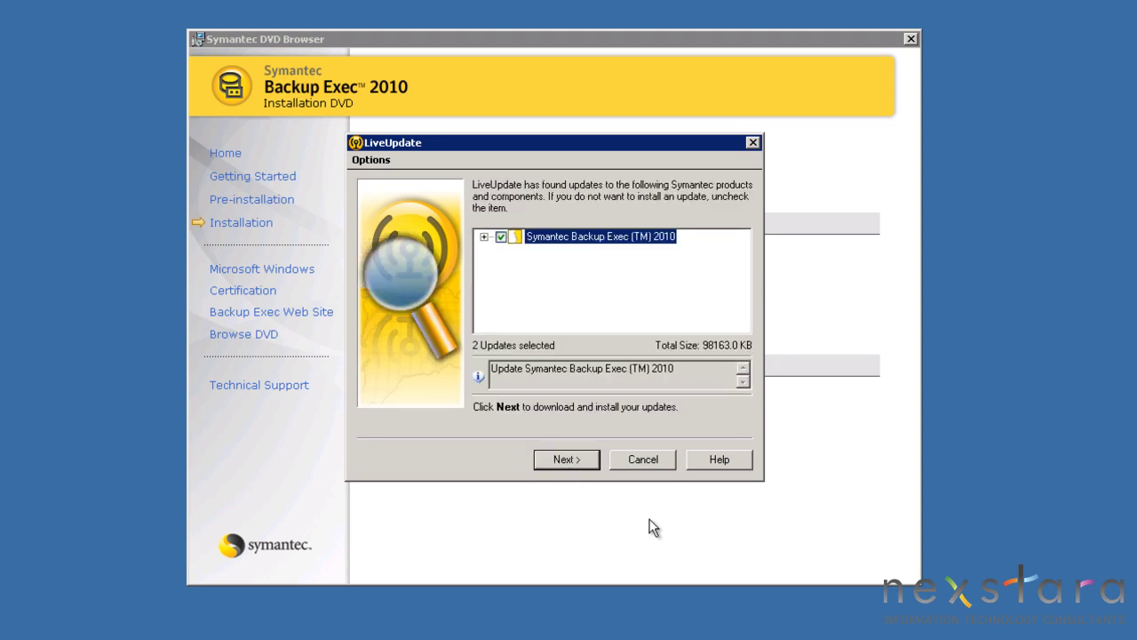
left_click(567, 460)
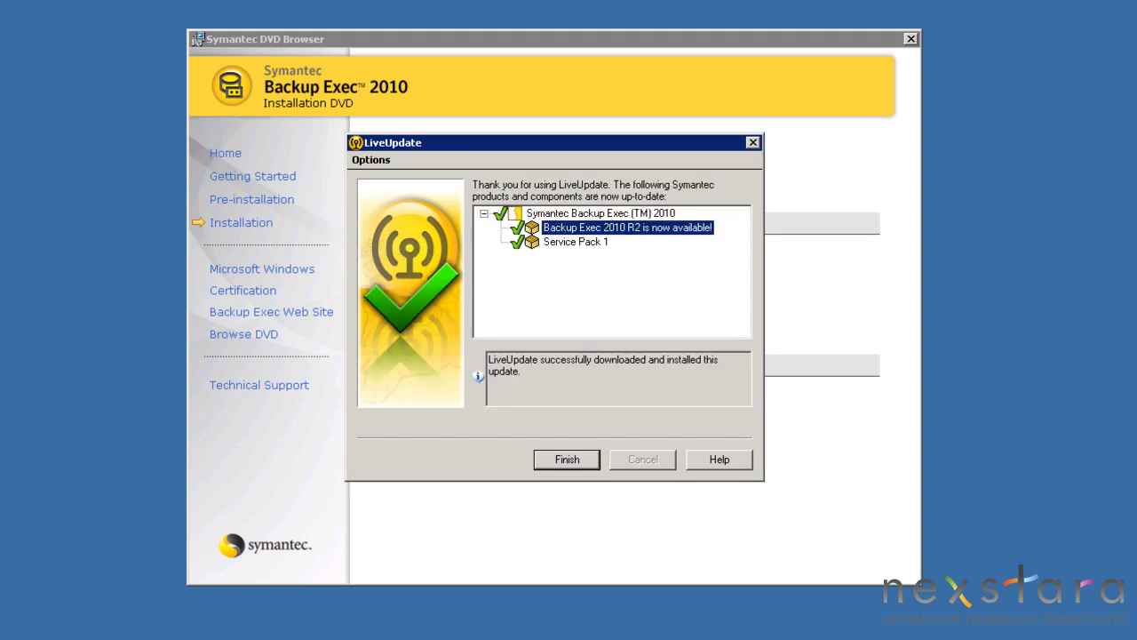
left_click(565, 462)
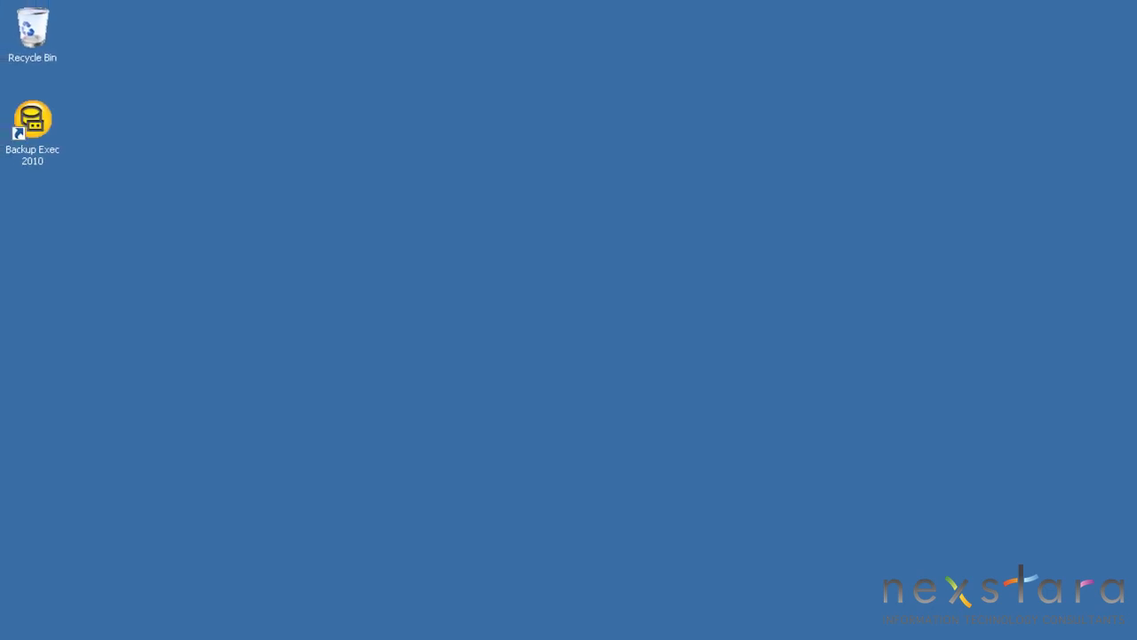
- Launch Backup Exec 2010 from its desktop shortcut to reach the console Home page
double_click(34, 118)
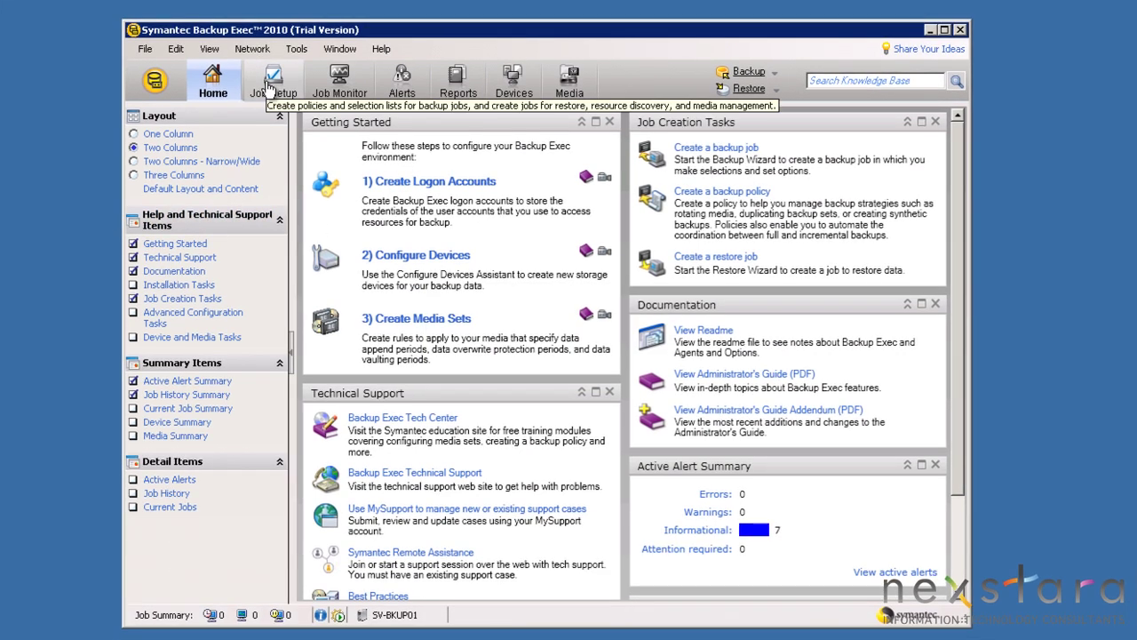
left_click(271, 85)
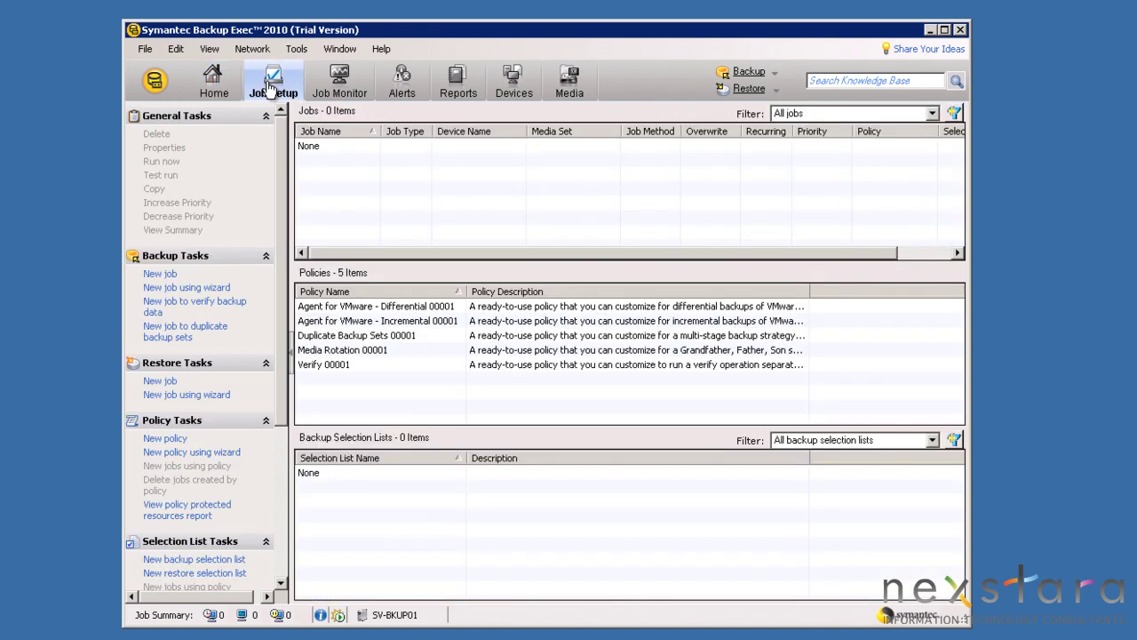
left_click(327, 80)
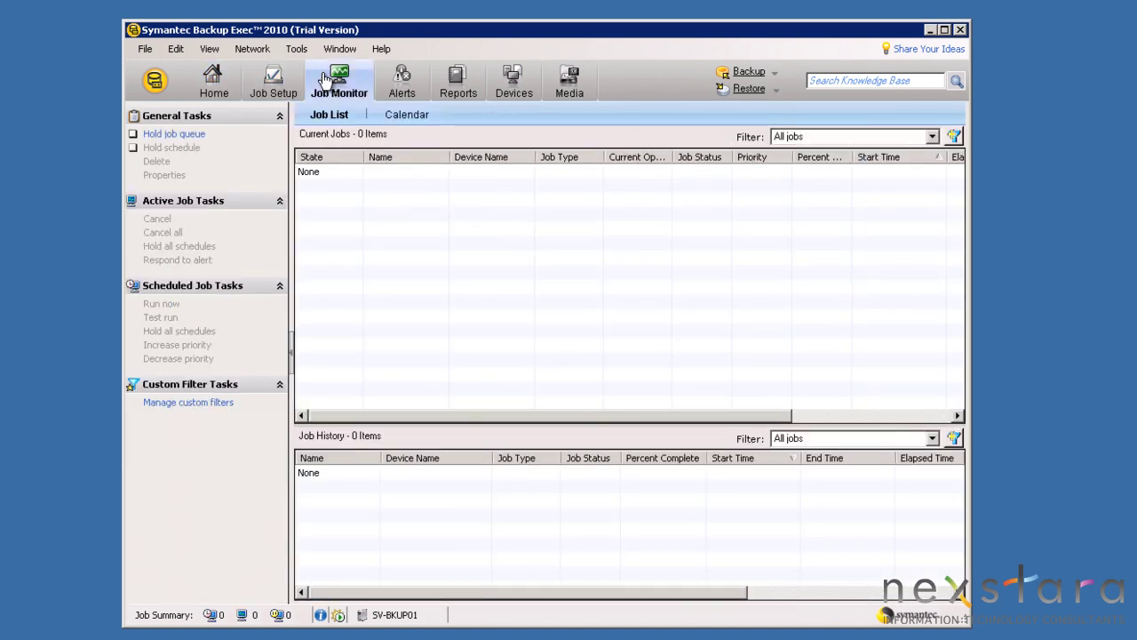
left_click(513, 94)
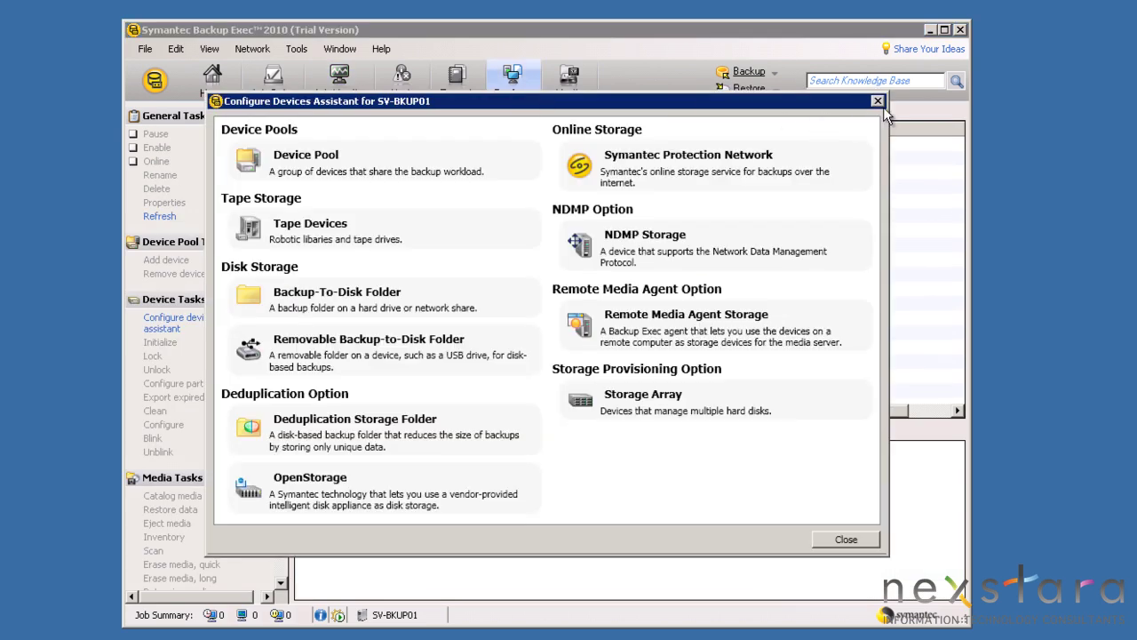
left_click(877, 101)
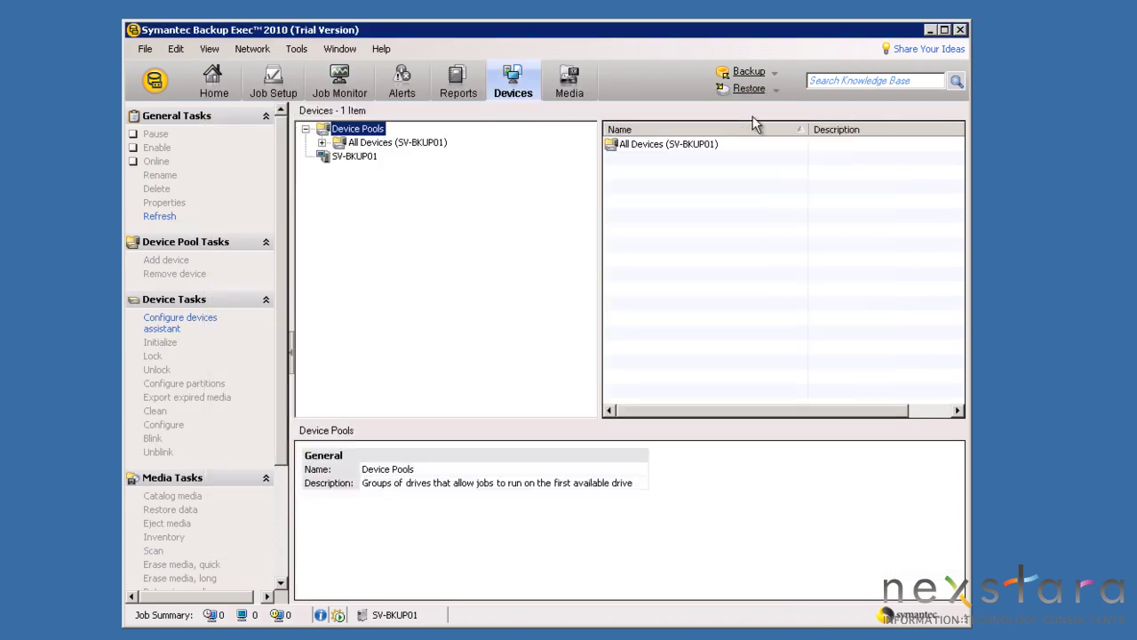
left_click(562, 95)
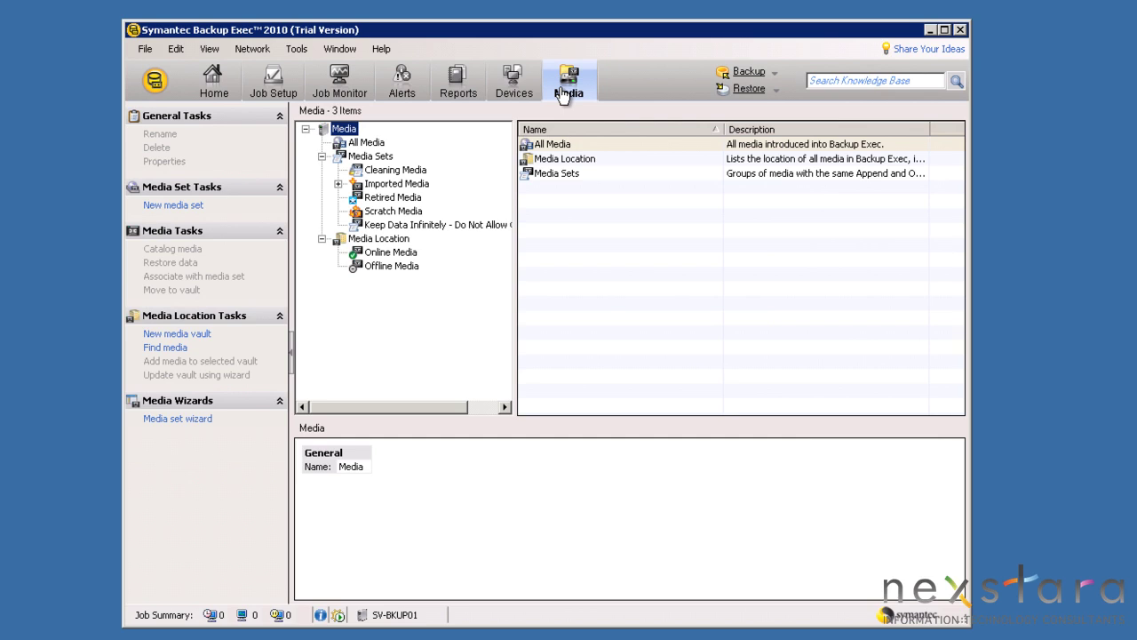
left_click(209, 87)
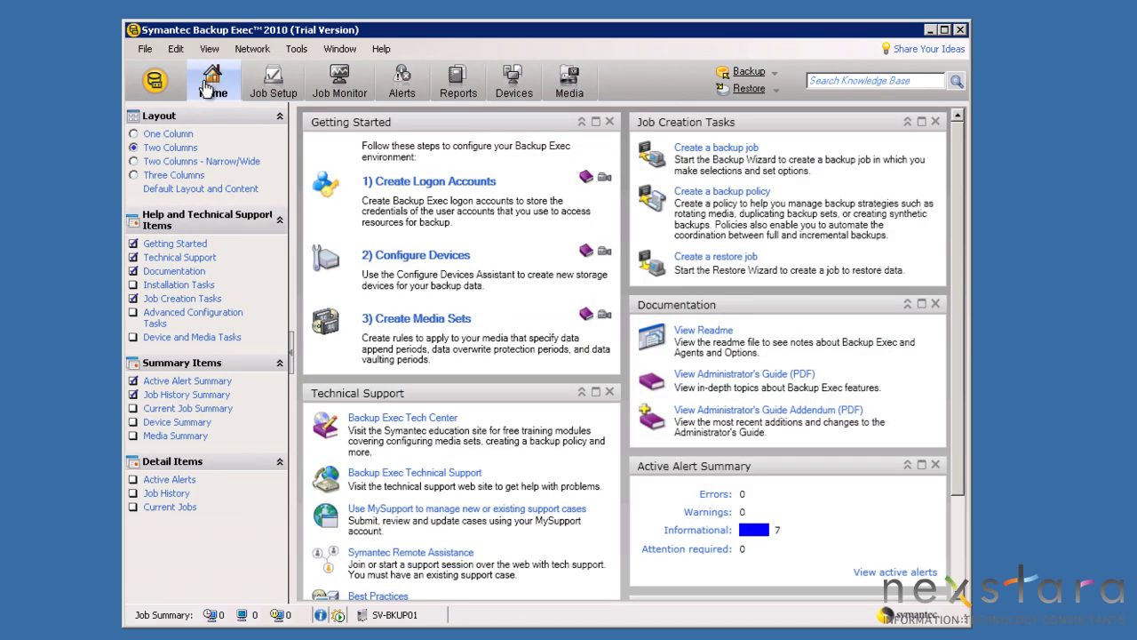